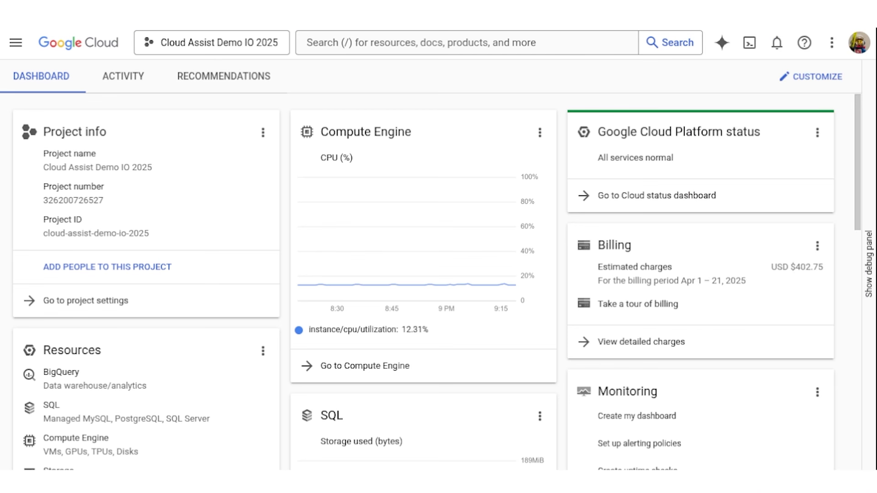
Open the Gemini Cloud Assist chat as a full page.
left_click(726, 47)
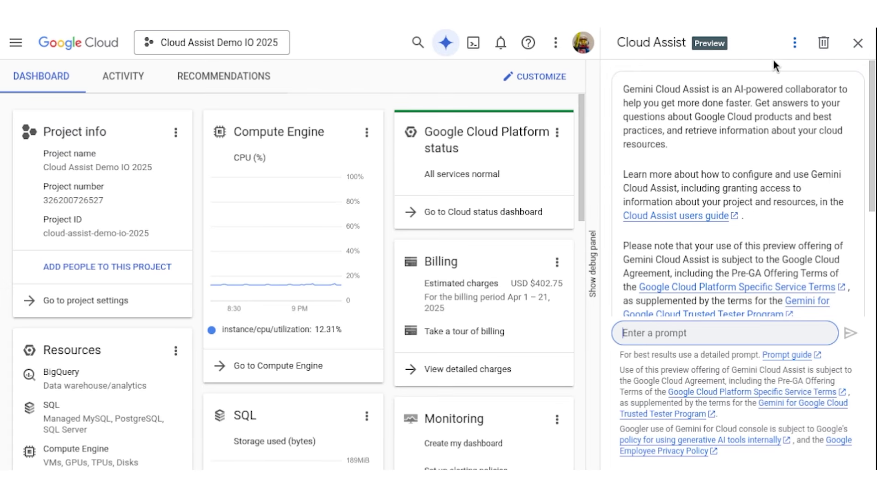
left_click(793, 43)
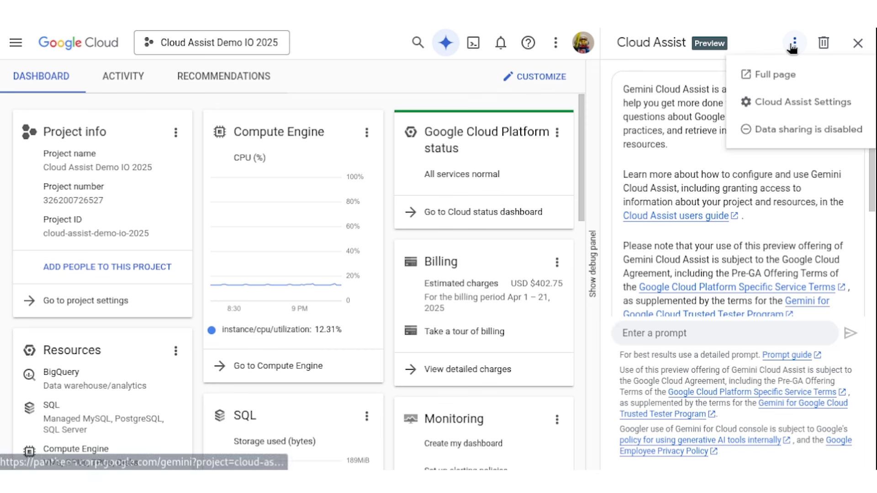
left_click(772, 76)
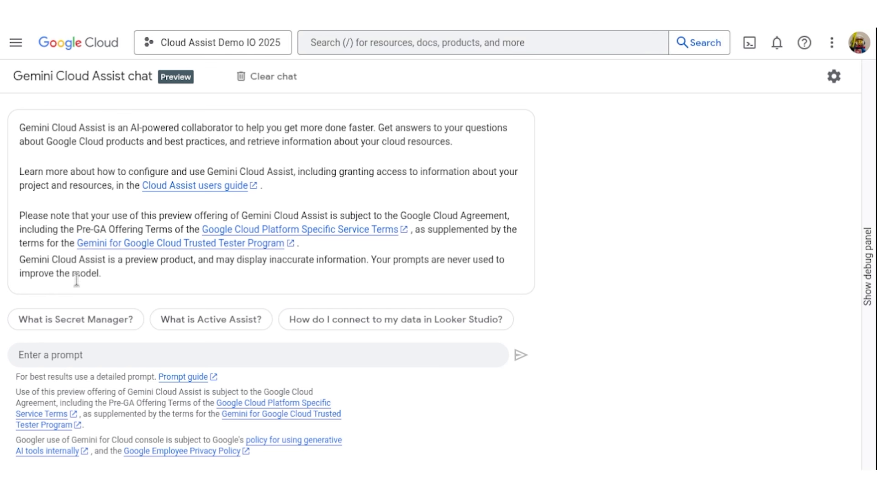
Ask Cloud Assist how to create a Cloud SQL instance for MySQL 5.7 named "db1" that allows access only to IP addresses in "10.0.1.0/29".
left_click(57, 363)
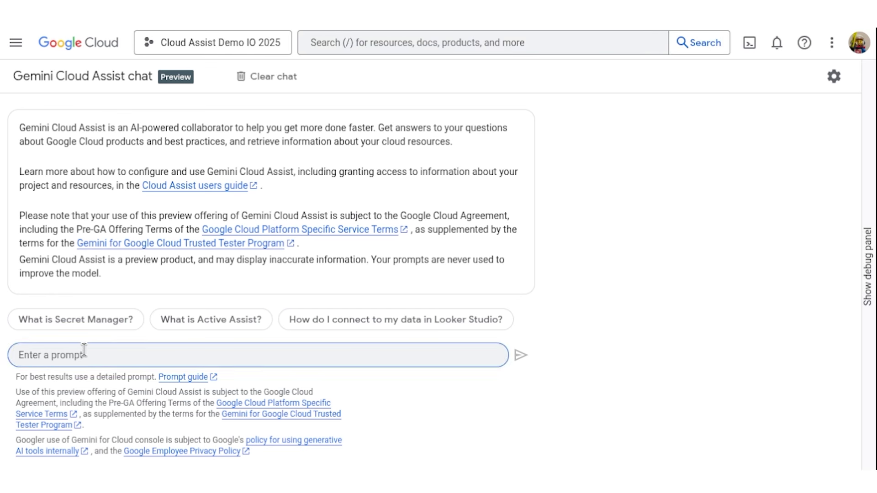
type("Show me how to create a new Cloud SQL instance for MySQL database of version 5.7 named \"db1\" that allows access only to IP addresses in the range \"10.0.1.0/29\"?")
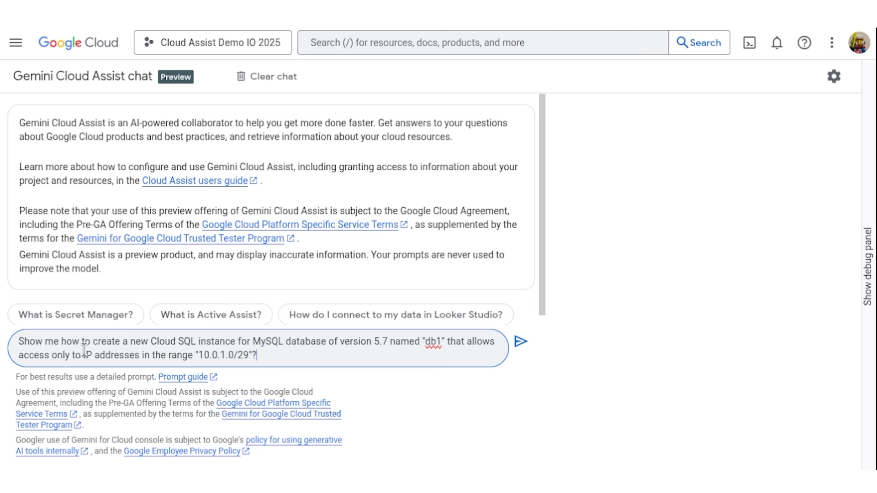
key("Return")
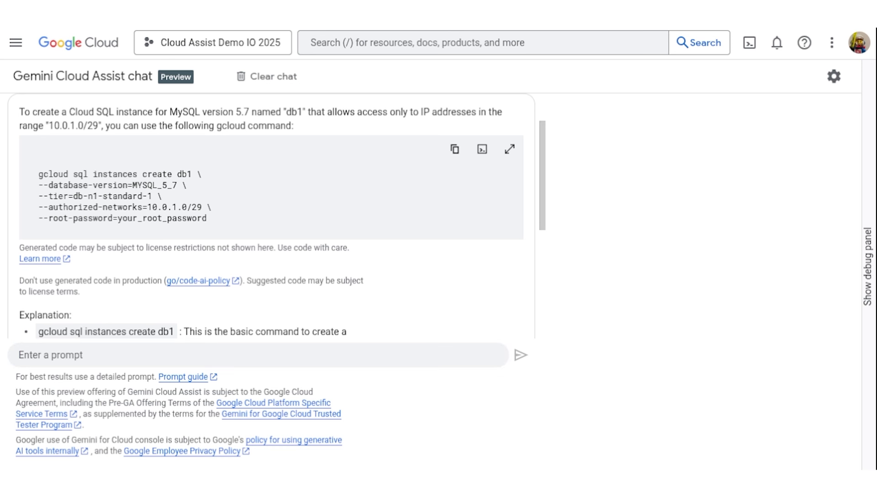
Ask Cloud Assist to write a Terraform script that does the same, and read through the generated script and its explanation.
left_click(73, 354)
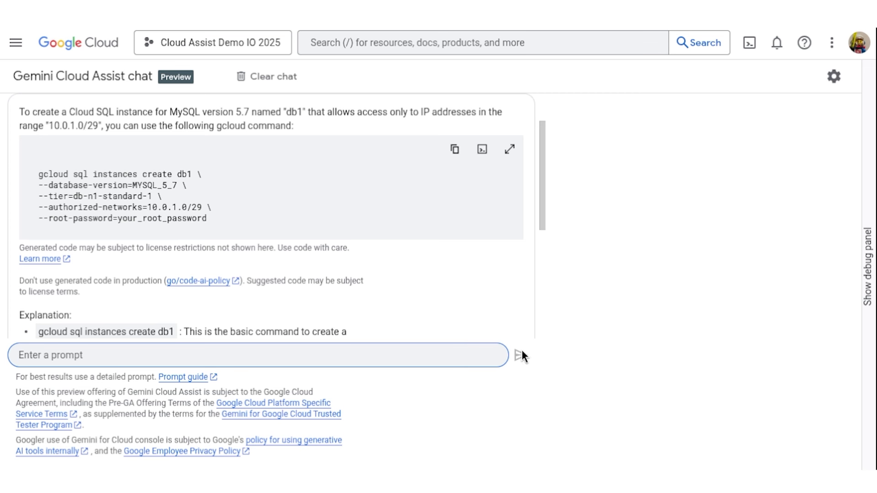
type("Write a Terraform script that does the same.")
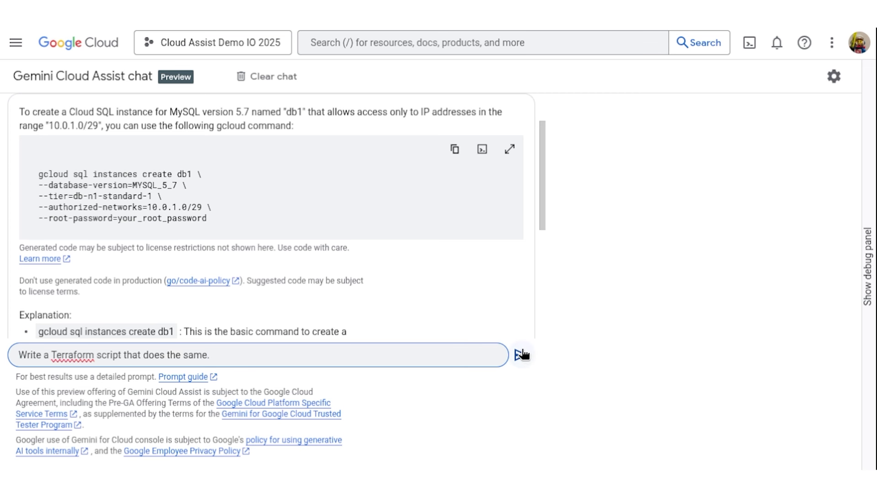
left_click(521, 354)
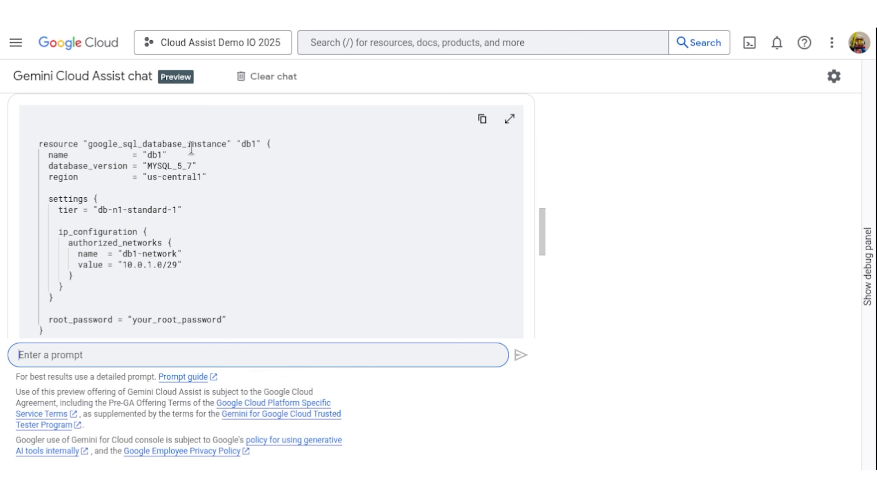
scroll(204, 198, "down", 3)
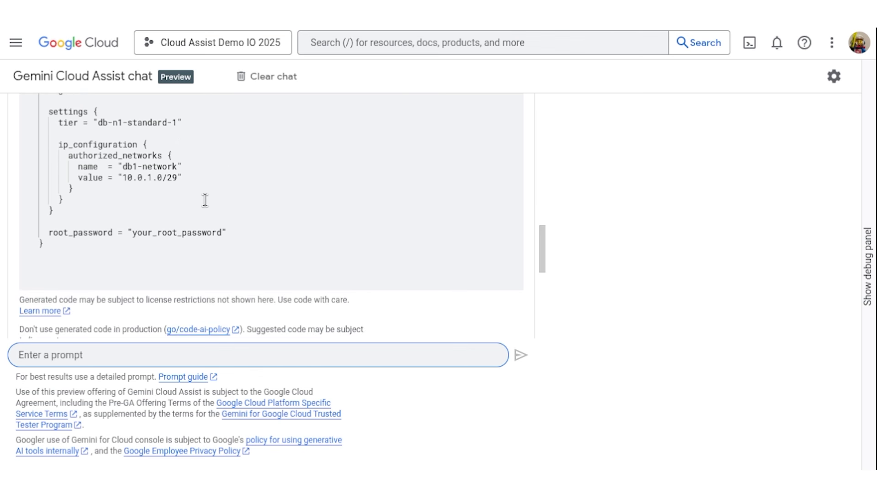
scroll(204, 201, "down", 3)
scroll(204, 200, "down", 5)
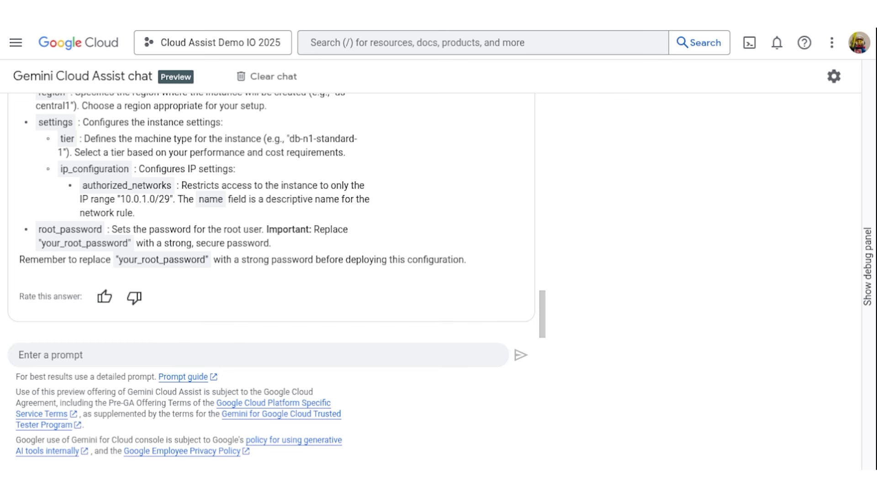
Ask which role lets users only view and download objects in a Google Cloud Storage bucket, and read the whole answer.
left_click(78, 351)
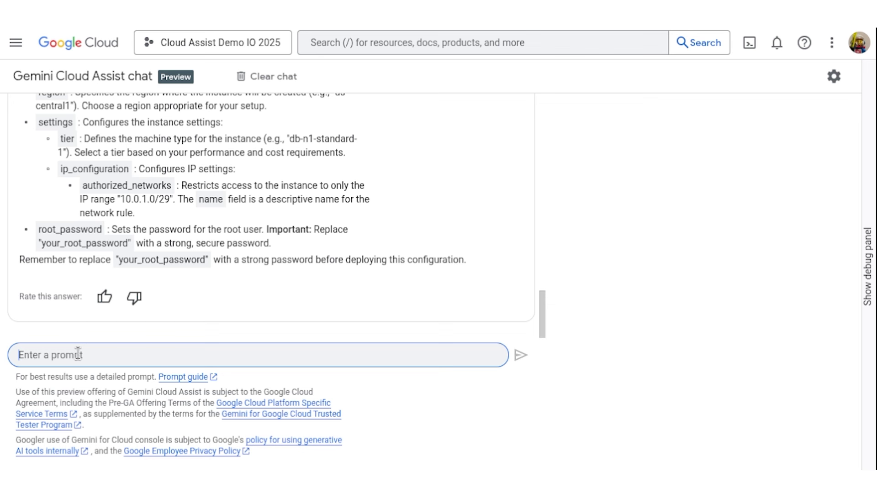
type("I am planning to allow users to only view and download objects in a Google Cloud Storage bucket? What role can I give them?")
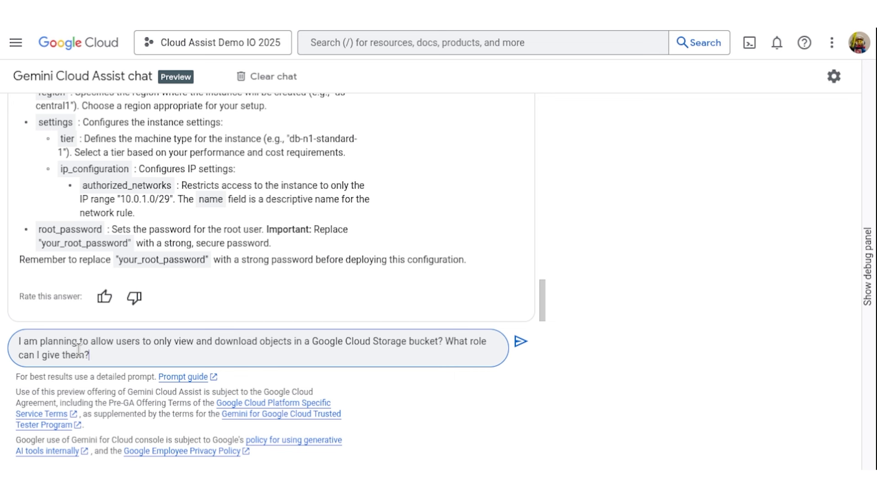
key("Return")
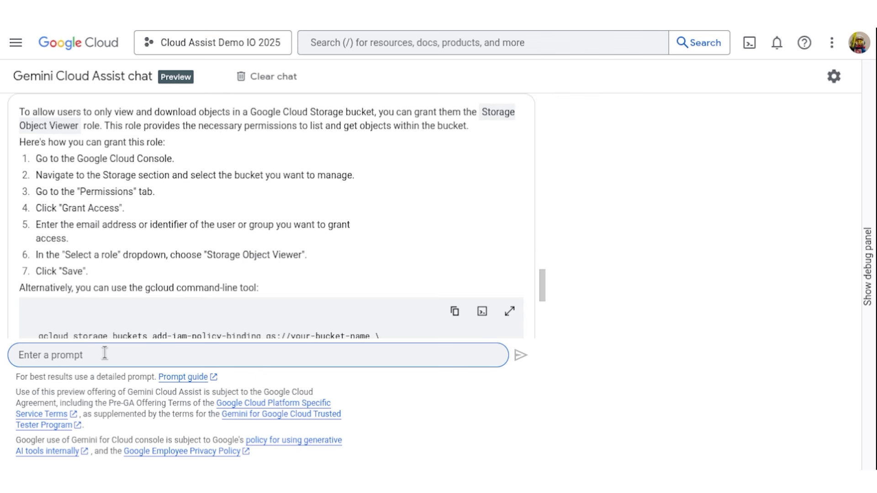
scroll(396, 269, "up", 4)
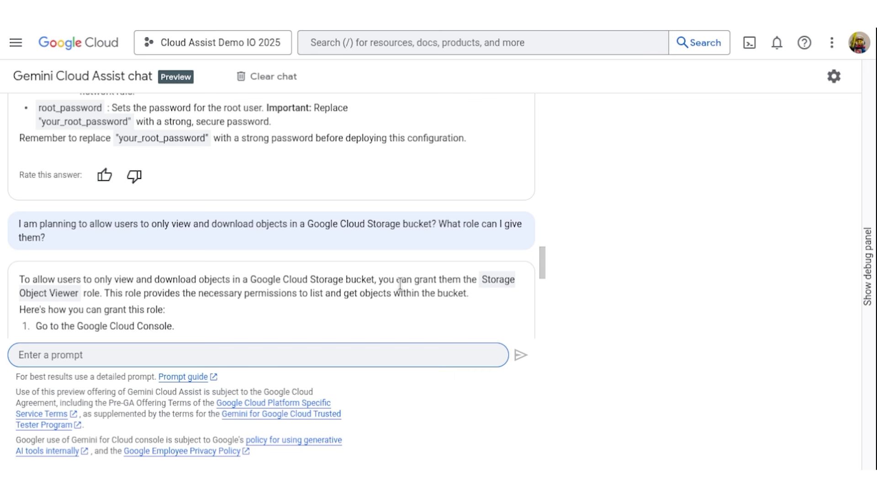
scroll(400, 284, "down", 3)
scroll(426, 206, "down", 6)
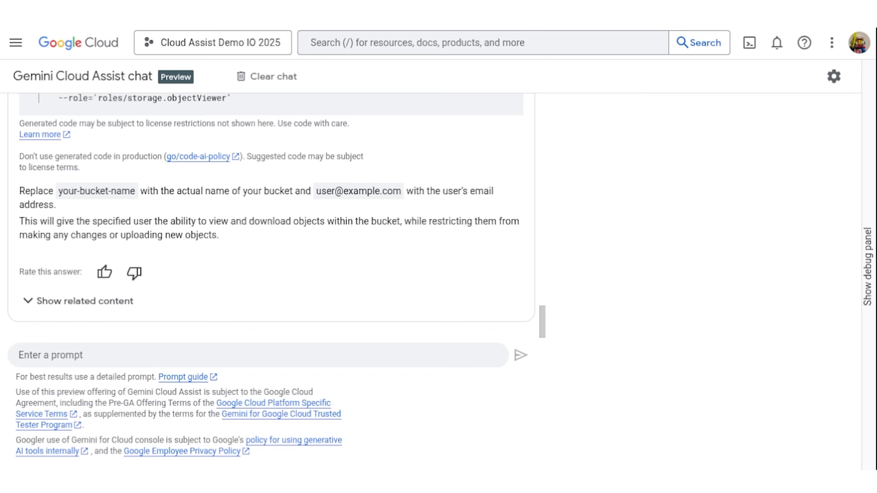
Ask Cloud Assist "How many VMs do I have in my project?".
left_click(100, 352)
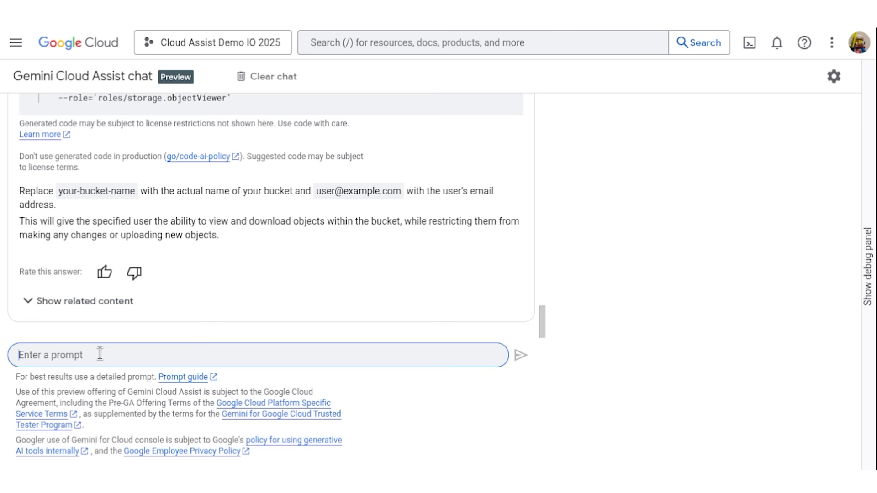
type("How many VMs do I have in my project?")
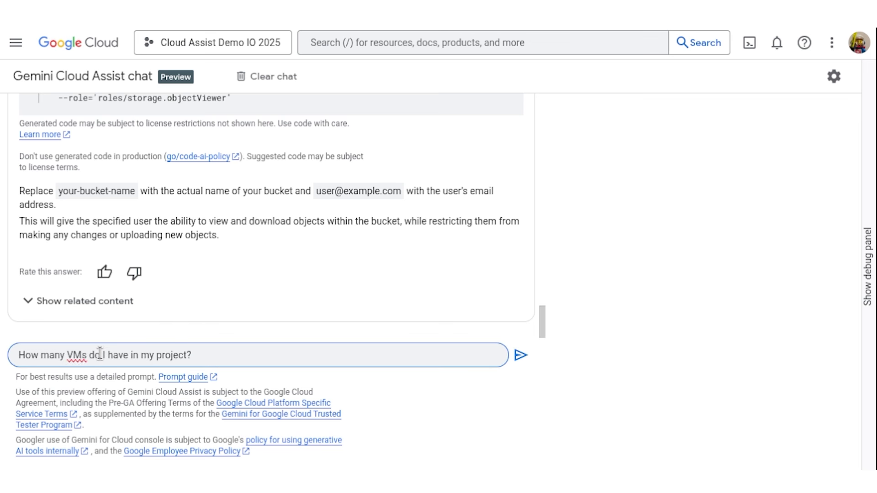
key("Return")
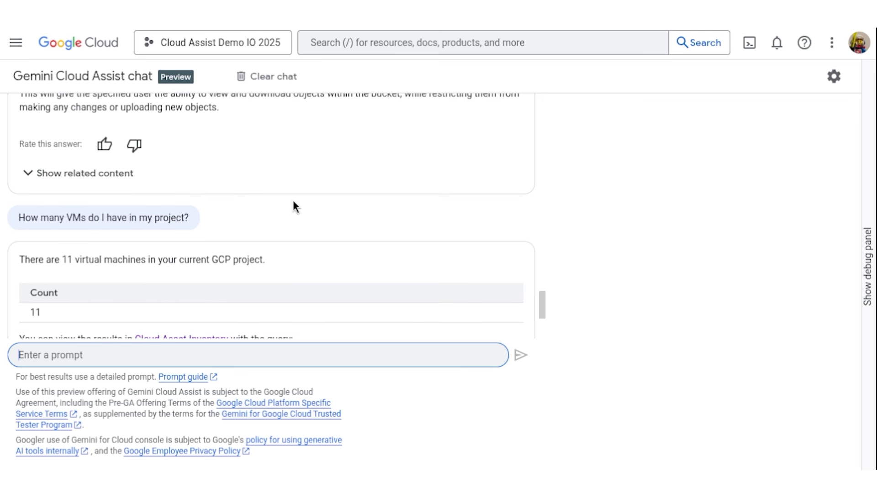
Open the answer's VM count query in Cloud Asset Inventory and run it.
scroll(254, 242, "down", 3)
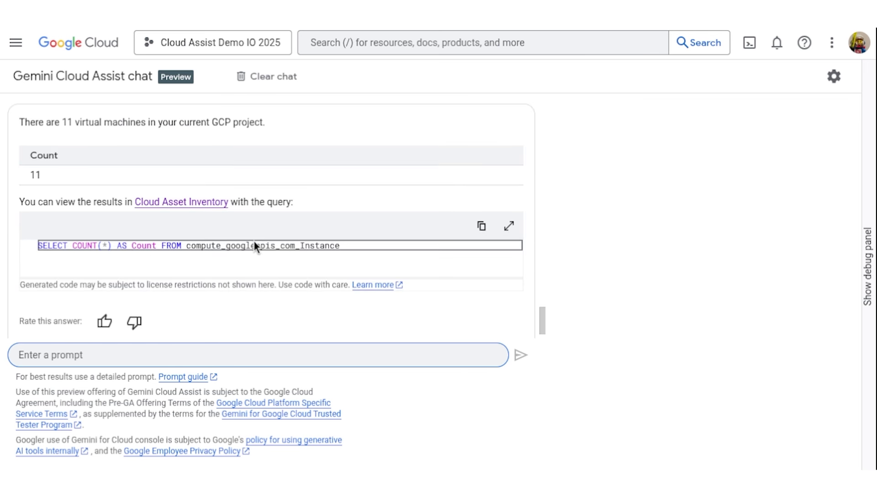
left_click(184, 201)
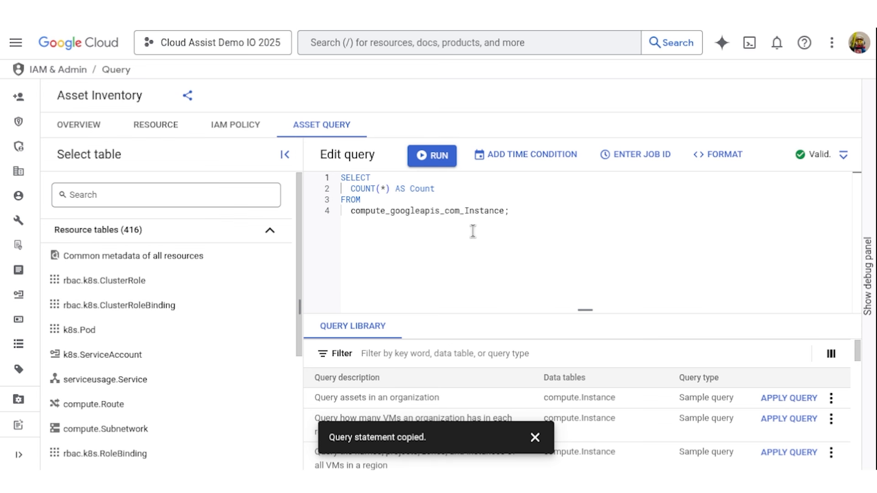
left_click(440, 155)
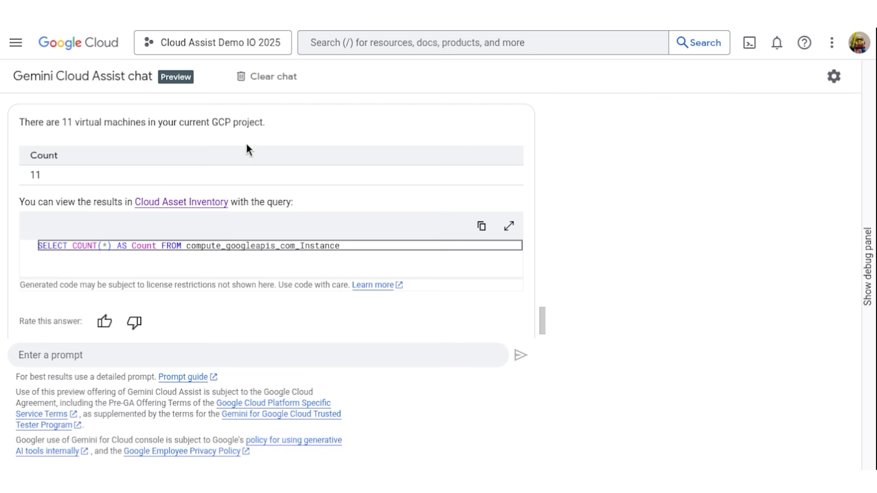
Back in the Cloud Assist chat, ask how many of these VMs are in the us-central1 region.
left_click(110, 353)
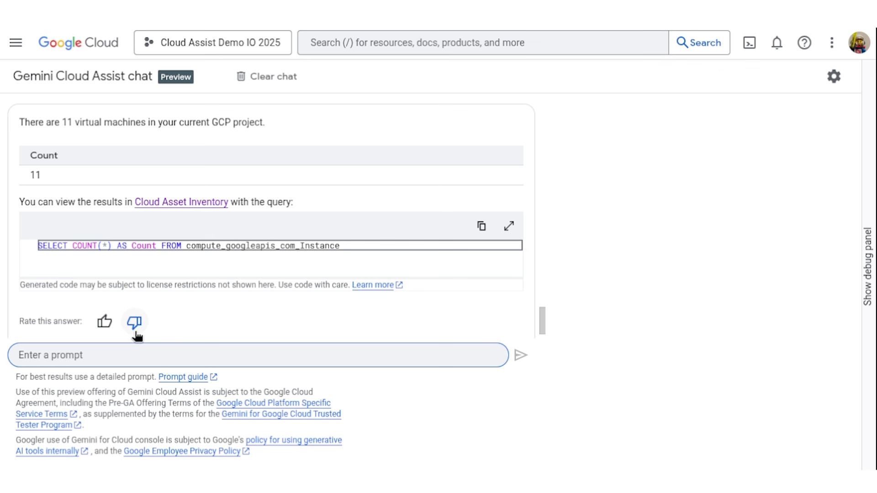
type("How many of these VMs are in us-central1 region?")
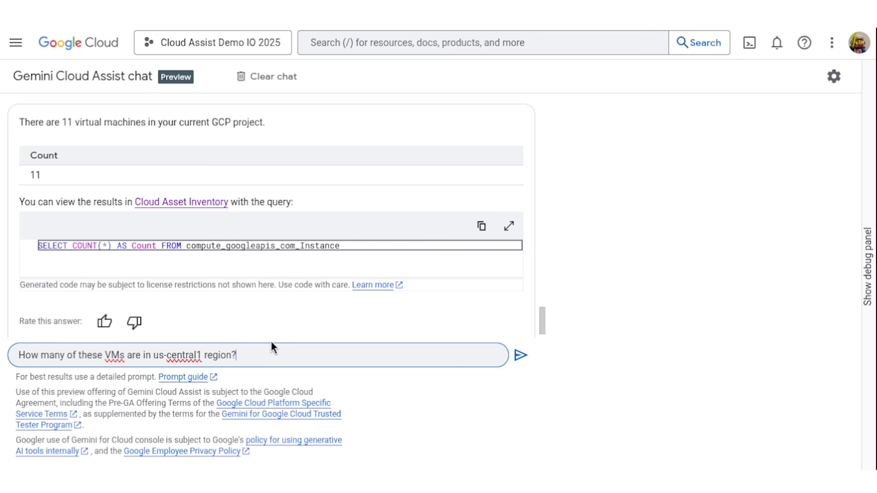
left_click(520, 357)
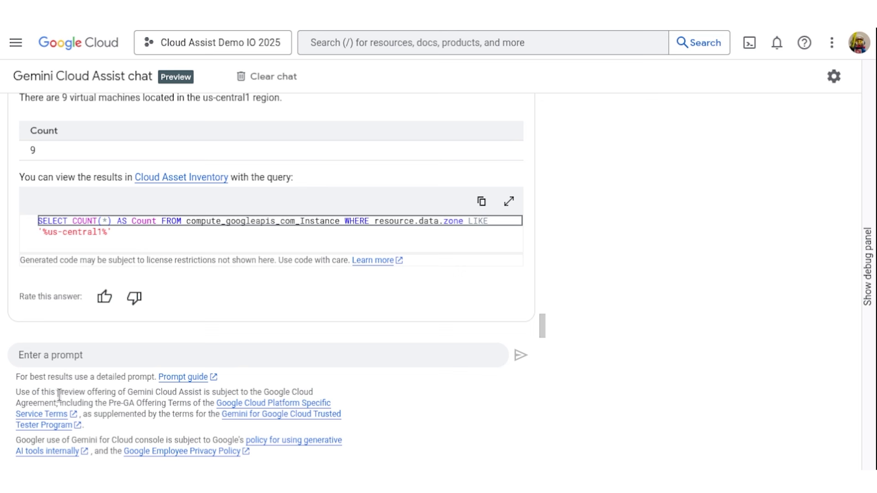
Ask Cloud Assist to help design a 3-tier web application that runs on Google Cloud.
left_click(66, 355)
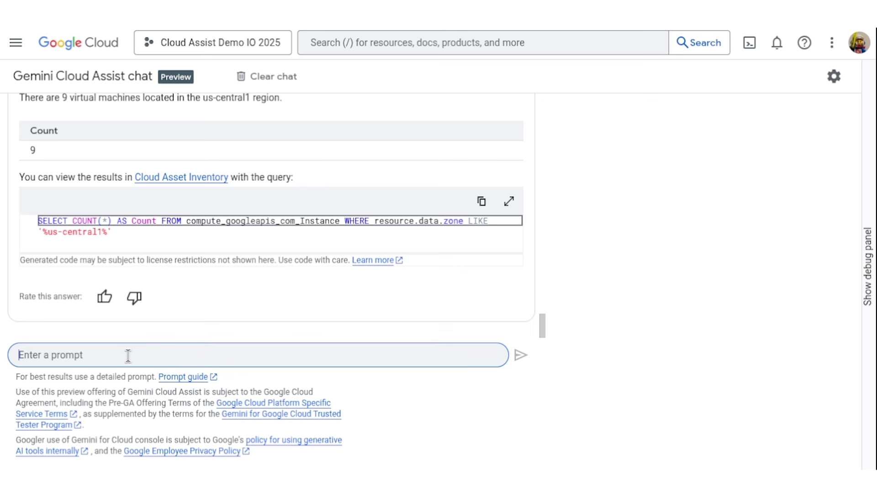
type("Help me design a 3-tier web application that runs on Google Cloud")
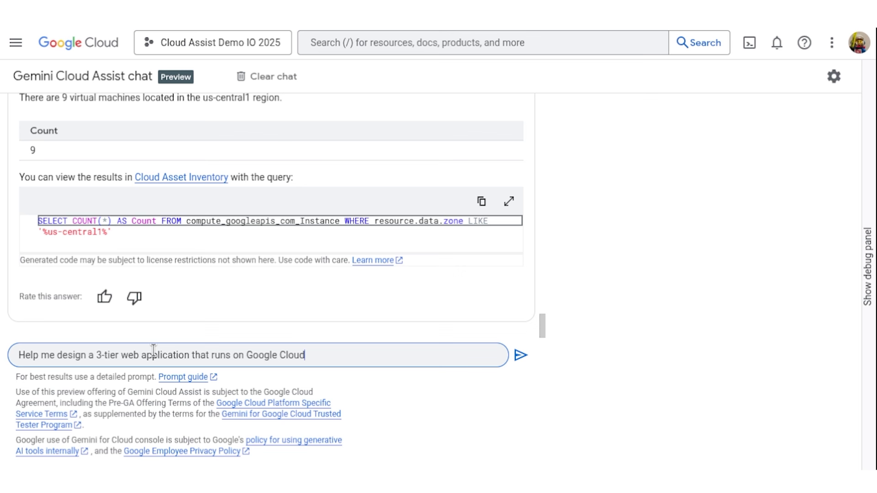
key("Return")
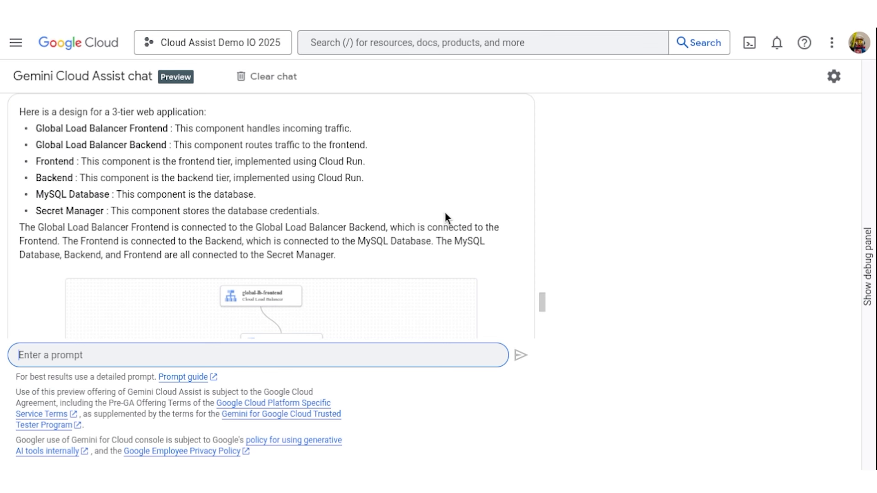
Examine the component descriptions and architecture diagram in the 3-tier web application answer.
scroll(445, 218, "down", 3)
scroll(445, 219, "down", 3)
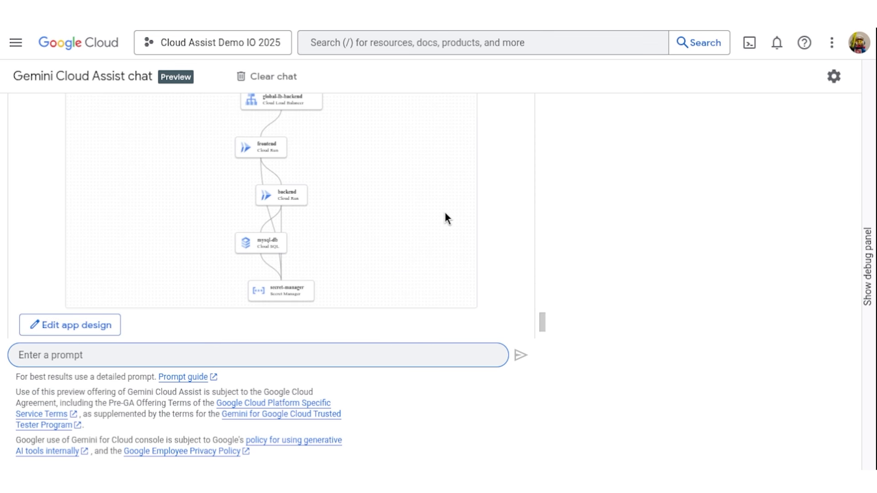
scroll(445, 216, "up", 3)
scroll(446, 216, "down", 2)
scroll(446, 218, "up", 3)
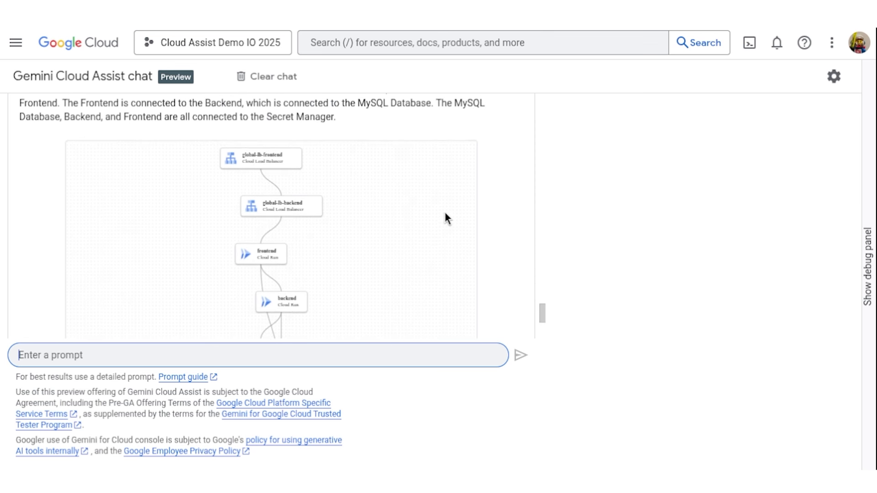
scroll(447, 219, "down", 6)
scroll(447, 219, "up", 3)
scroll(319, 250, "down", 2)
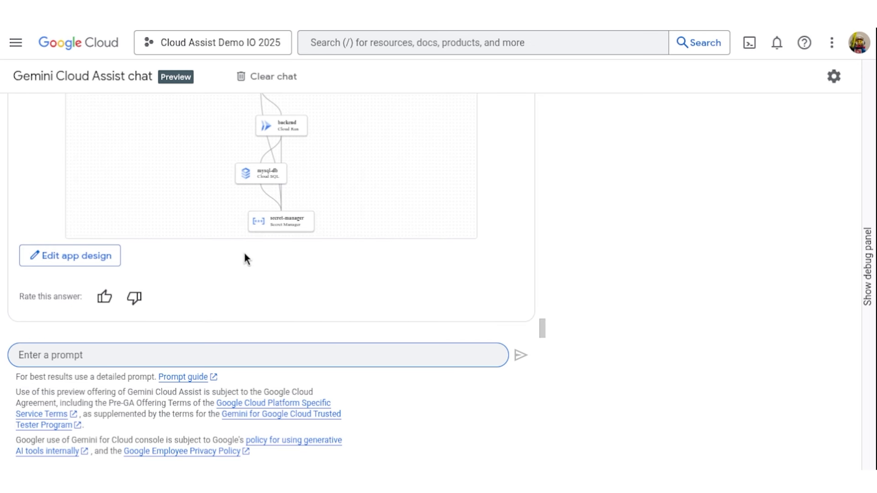
Open the generated app design for editing, dismiss the preview notice and look over the full component diagram.
left_click(64, 260)
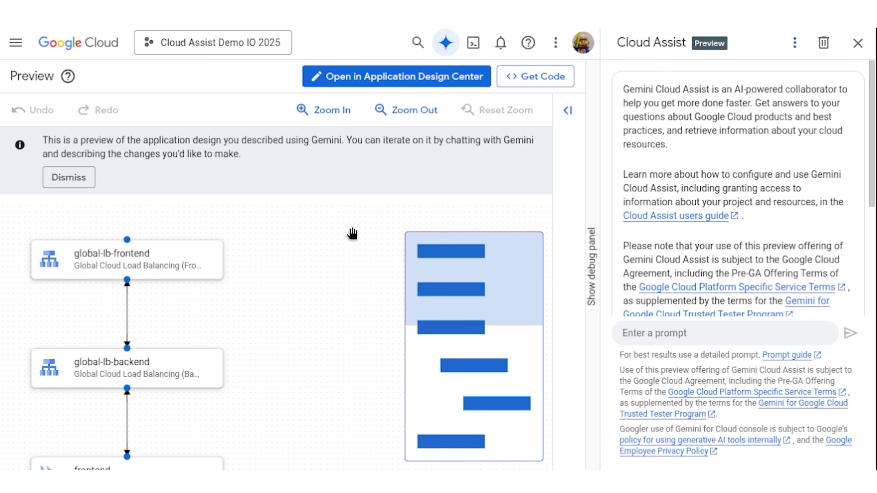
scroll(352, 234, "down", 3)
scroll(352, 235, "up", 3)
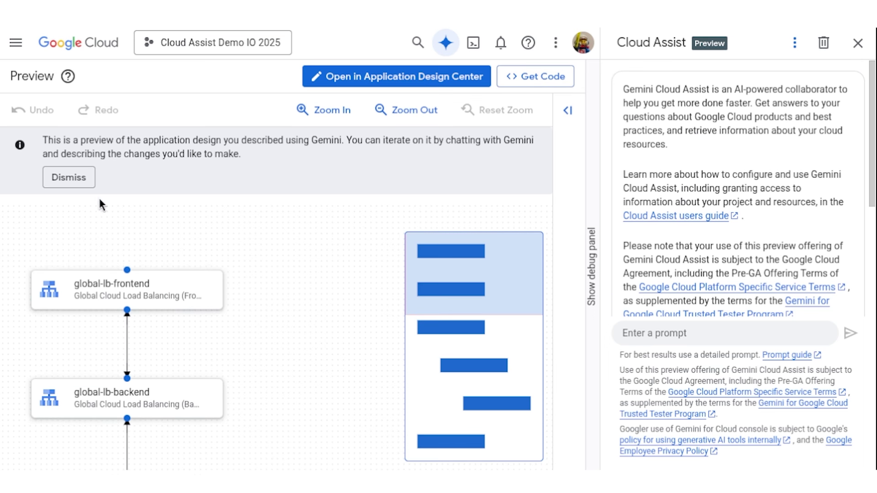
left_click(68, 177)
scroll(363, 284, "down", 8)
scroll(319, 307, "up", 8)
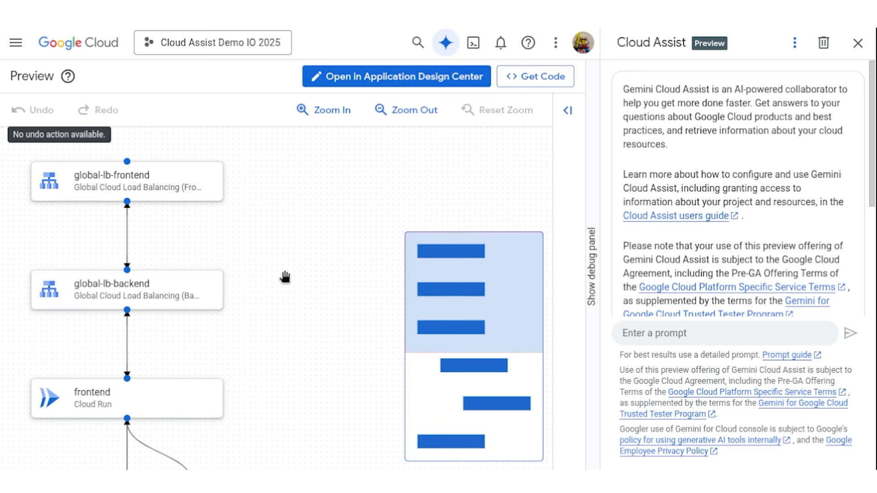
scroll(286, 276, "down", 8)
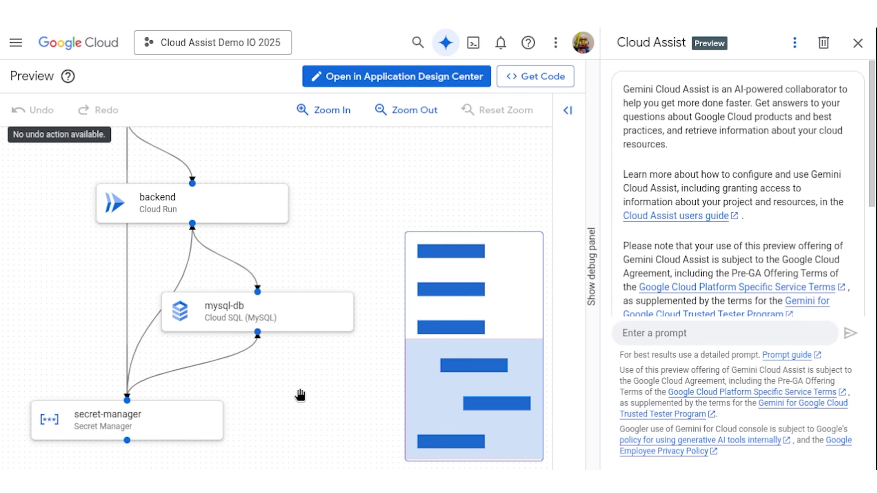
Examine the design preview from the global load balancer down to Secret Manager, and view the global-lb-backend configuration.
scroll(300, 396, "up", 8)
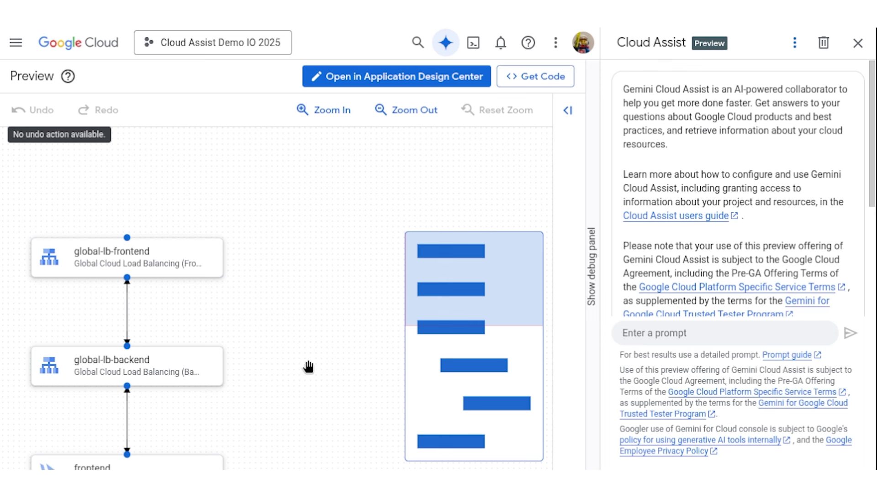
scroll(314, 356, "down", 3)
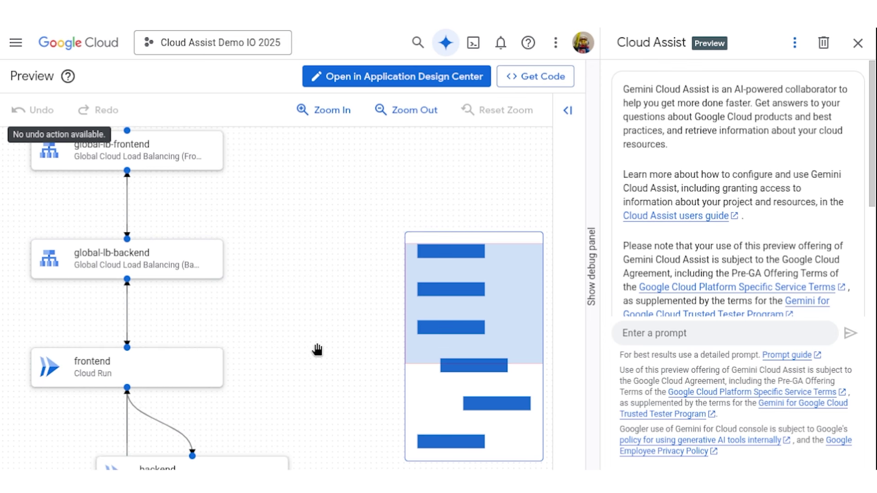
scroll(317, 349, "up", 3)
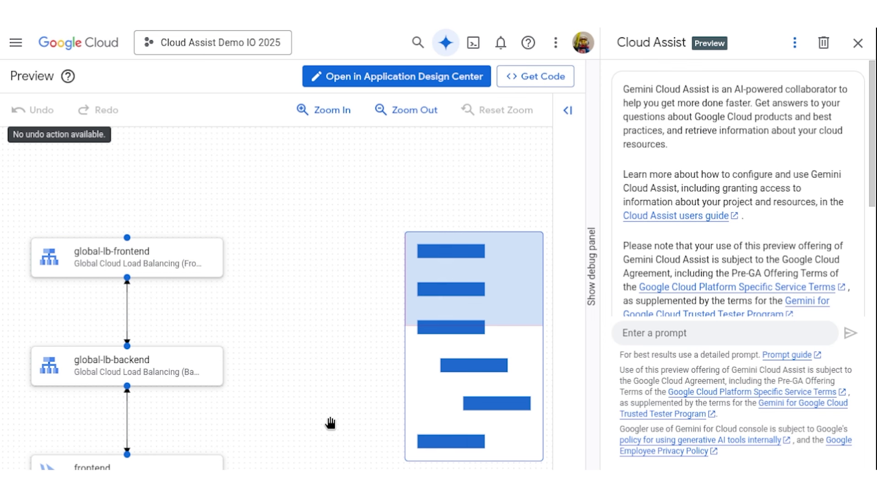
scroll(320, 286, "down", 4)
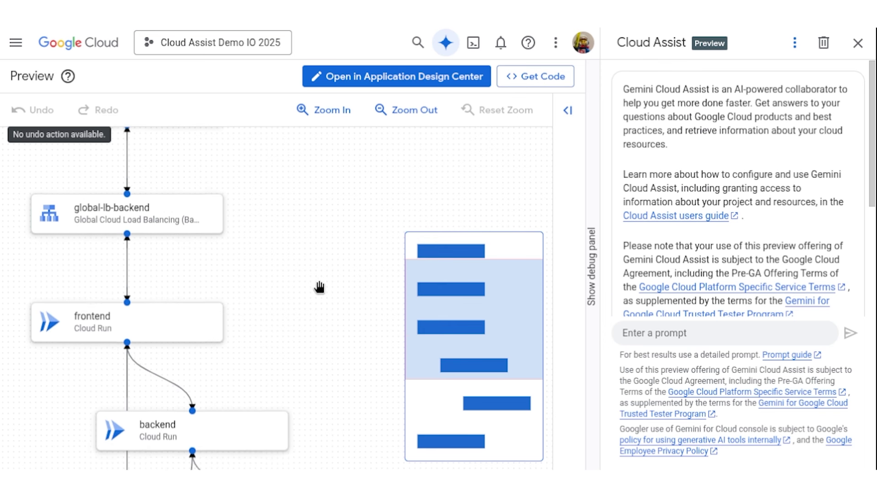
scroll(314, 305, "down", 6)
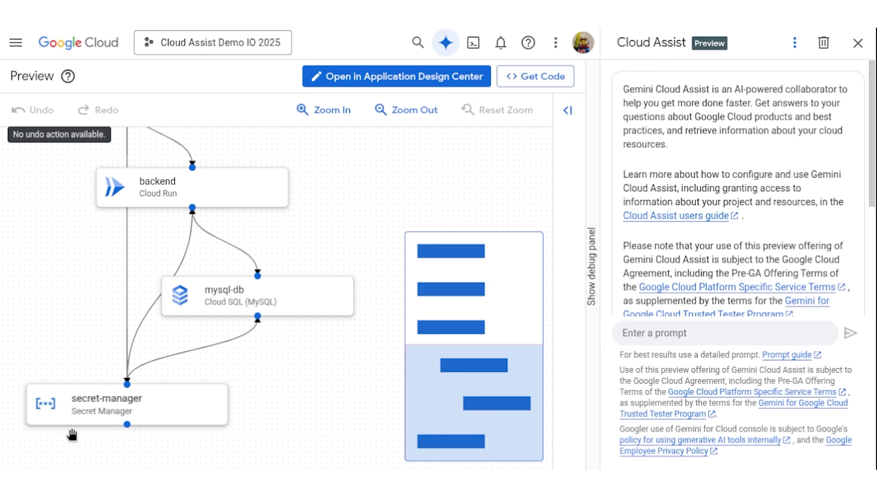
scroll(334, 415, "down", 1)
scroll(335, 413, "down", 3)
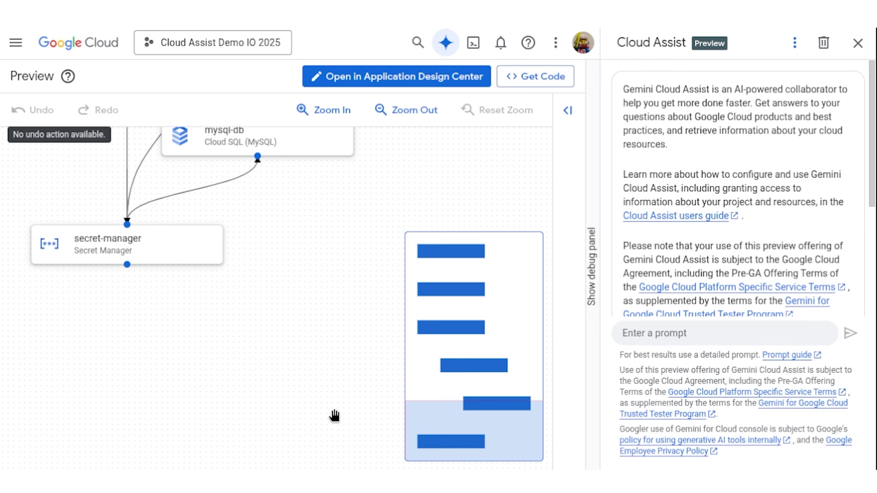
scroll(338, 411, "up", 3)
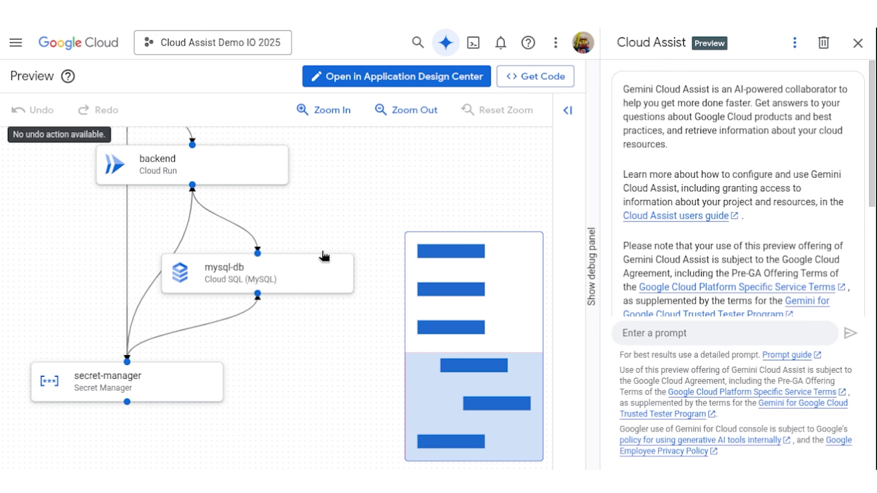
scroll(393, 310, "down", 4)
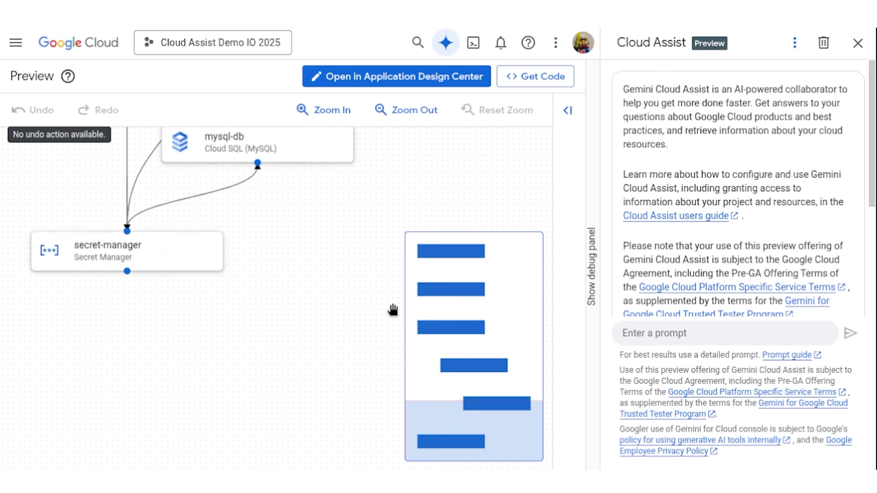
scroll(392, 310, "up", 7)
scroll(393, 311, "up", 4)
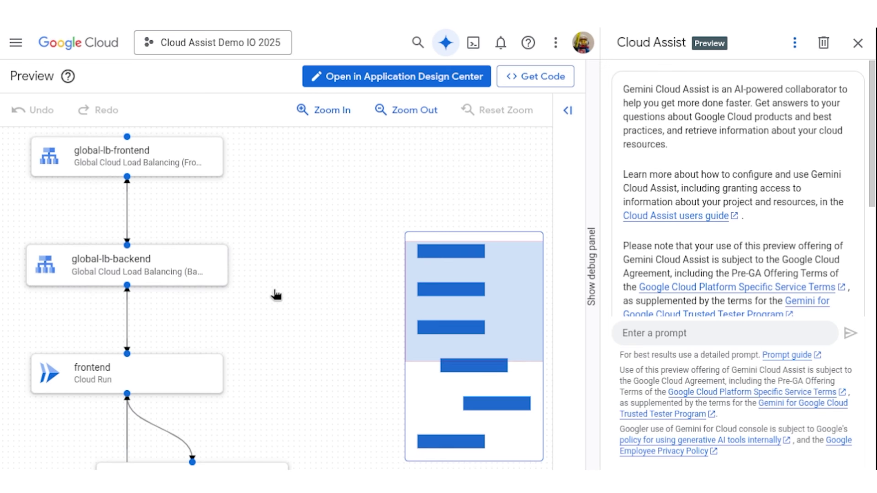
left_click(219, 257)
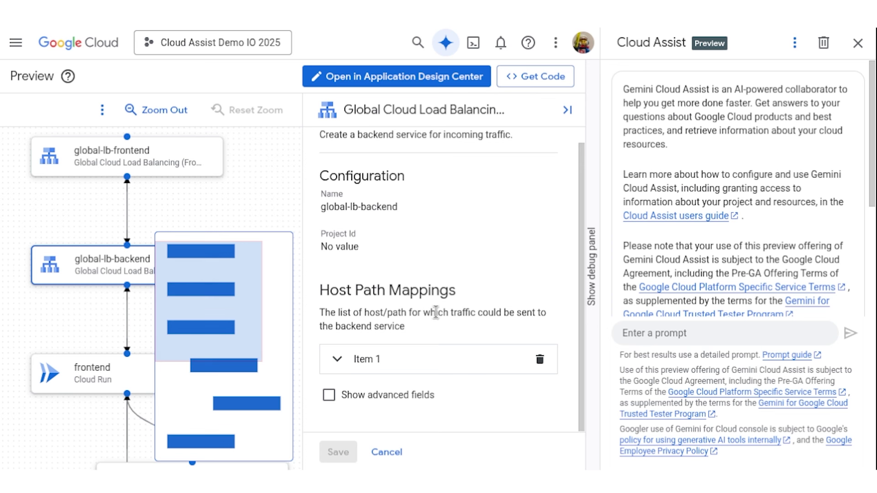
left_click(384, 452)
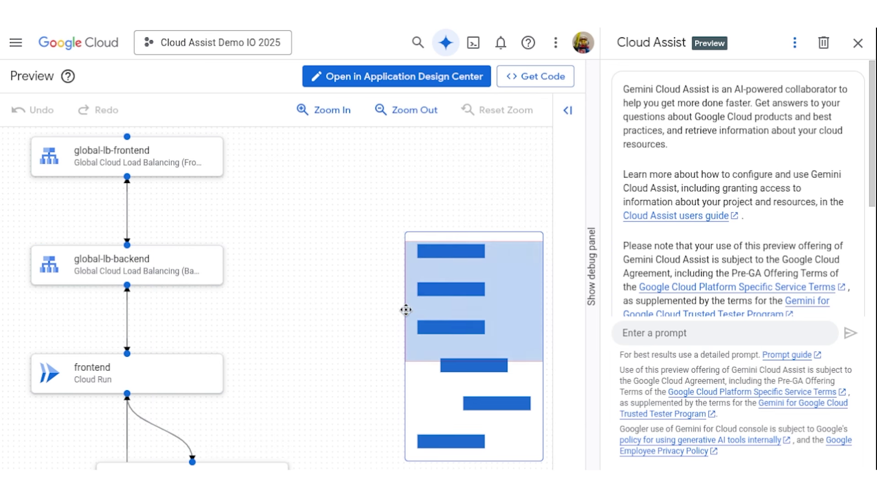
Open the design in Application Design Center and select the app-enabled folder IO 2025 Cloud Assist Demo.
left_click(403, 83)
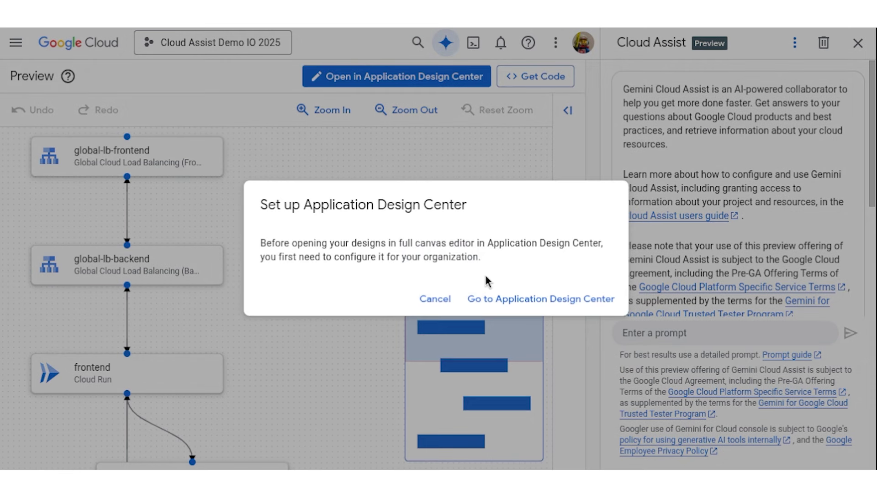
left_click(514, 305)
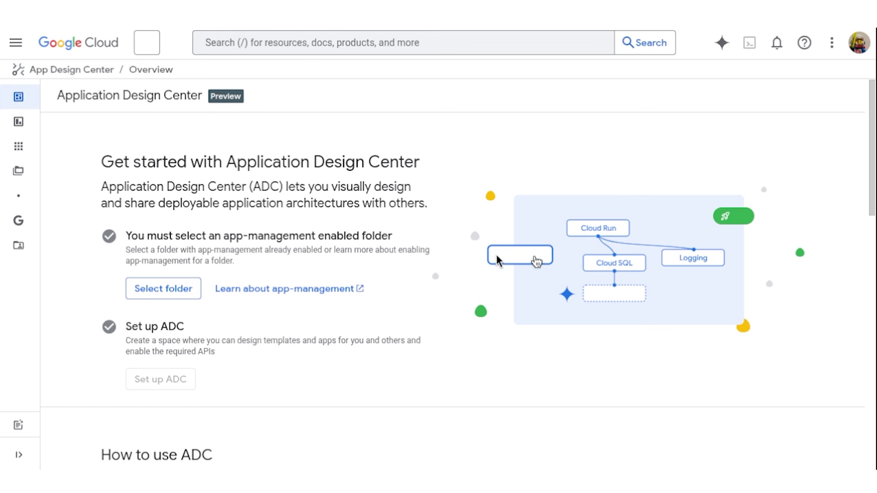
left_click(159, 298)
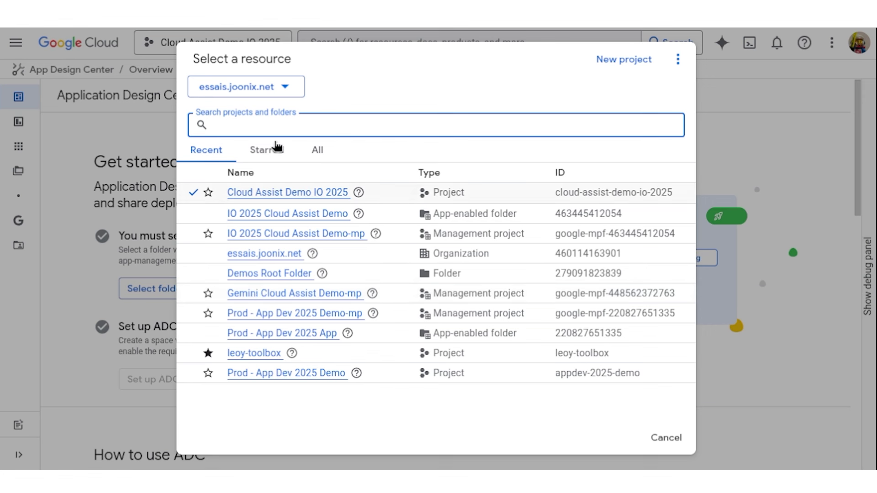
left_click(284, 87)
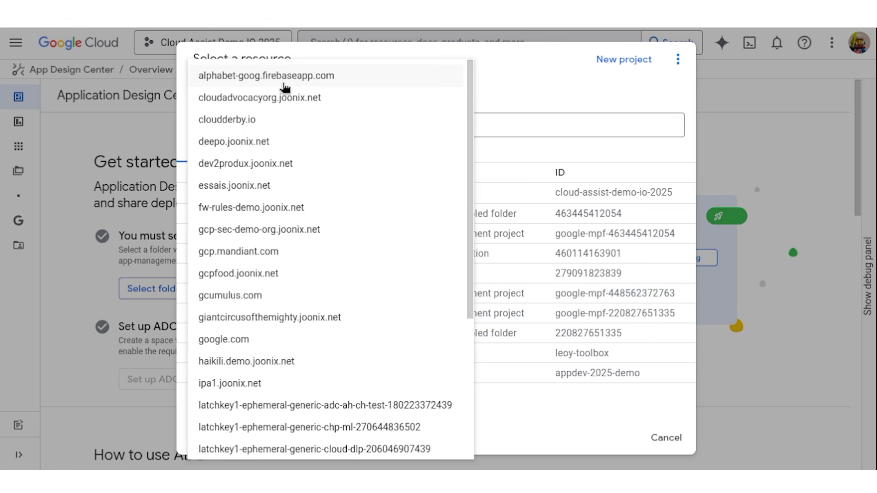
left_click(608, 95)
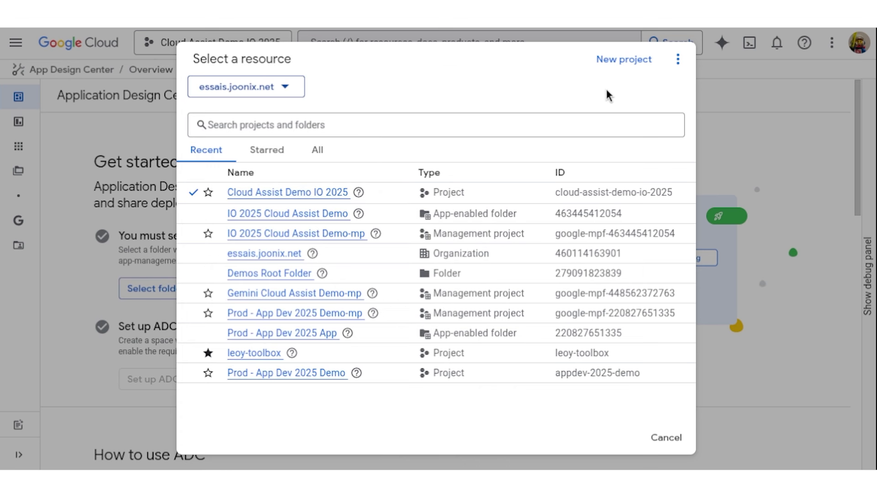
left_click(294, 215)
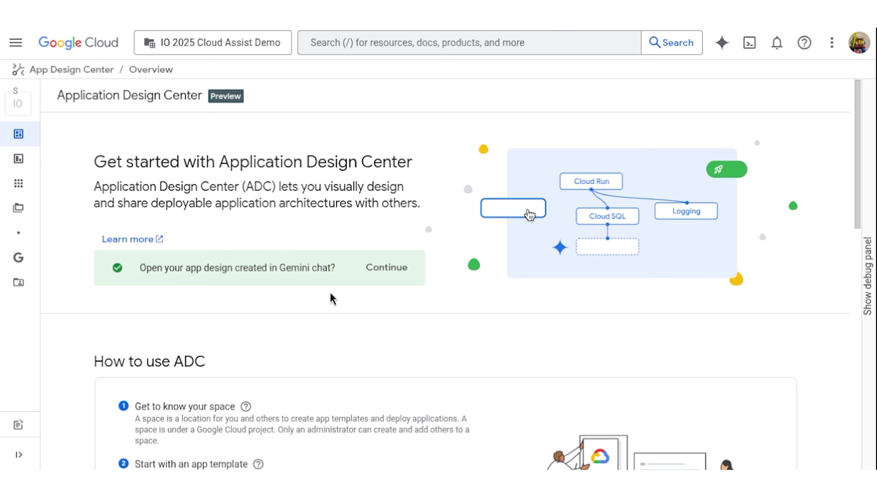
Import the app design created in Gemini chat as a new template named demo-template-1.
left_click(394, 273)
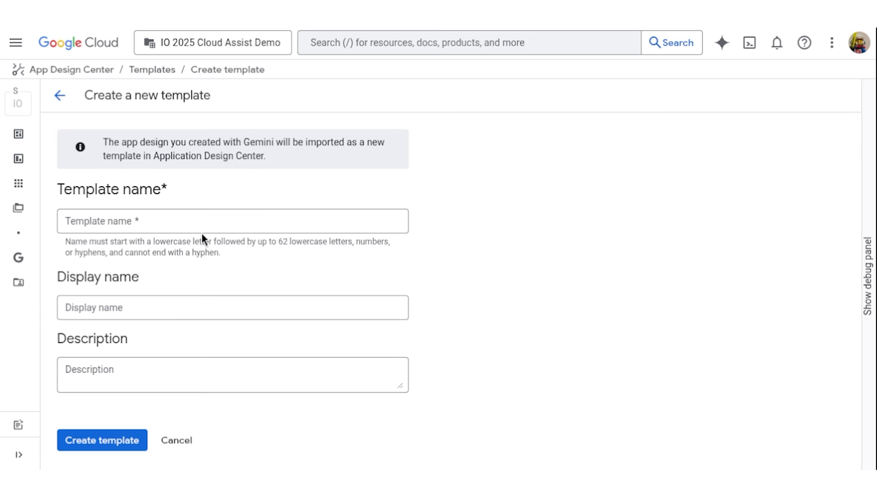
left_click(185, 221)
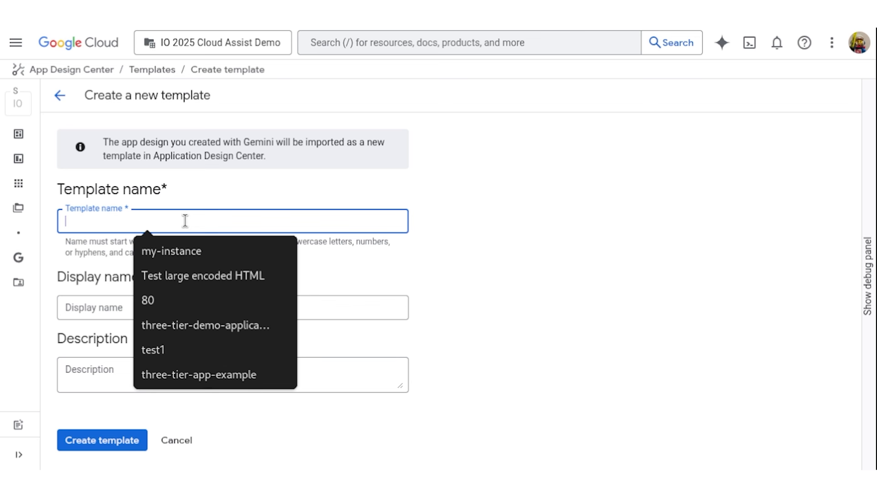
type("demo")
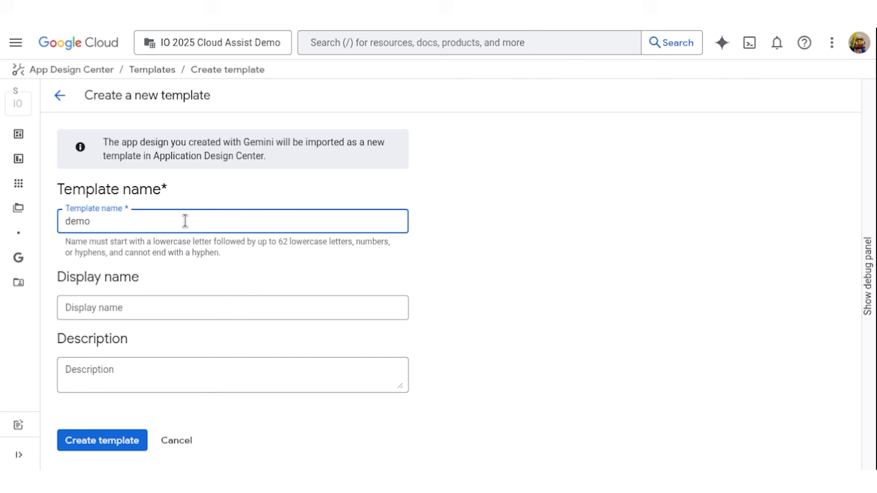
type(" templa")
key("BackSpace")
type("-1")
left_click(118, 443)
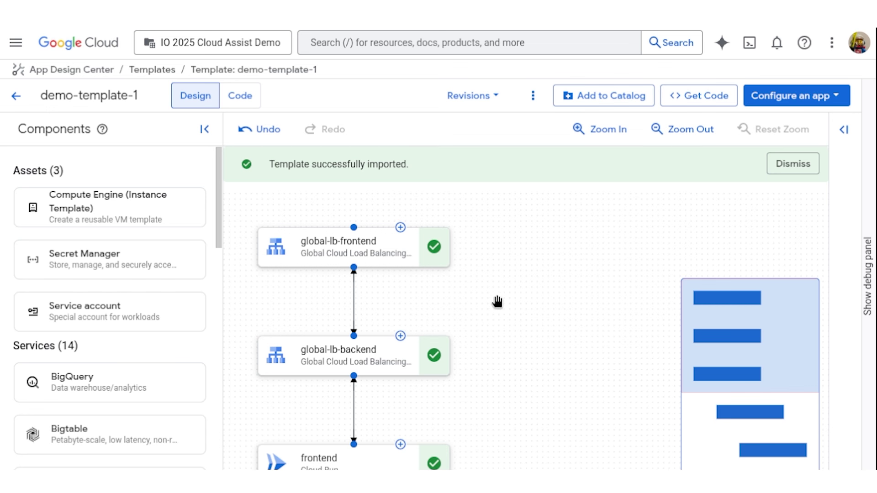
Review the settings of global-lb-frontend and the frontend Cloud Run service, browse the available components, and close the settings without saving.
left_click(338, 246)
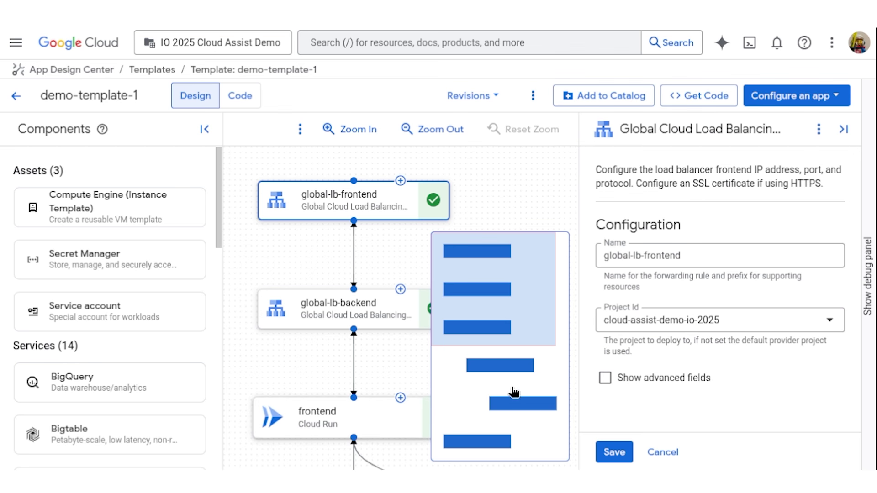
left_click(315, 421)
scroll(695, 323, "down", 3)
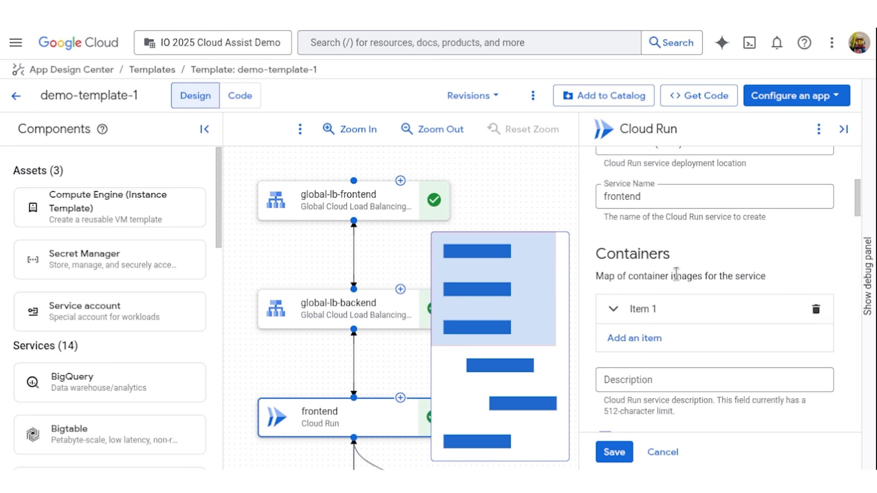
scroll(676, 275, "down", 5)
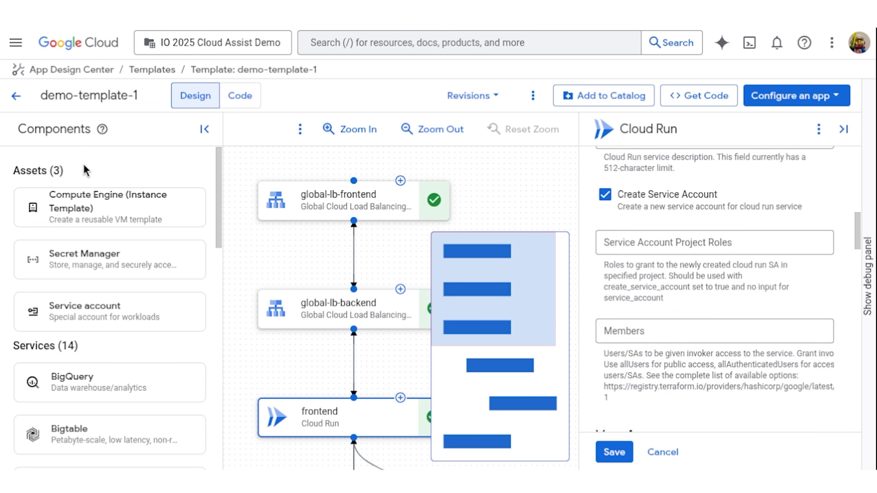
scroll(84, 167, "down", 6)
scroll(84, 168, "down", 7)
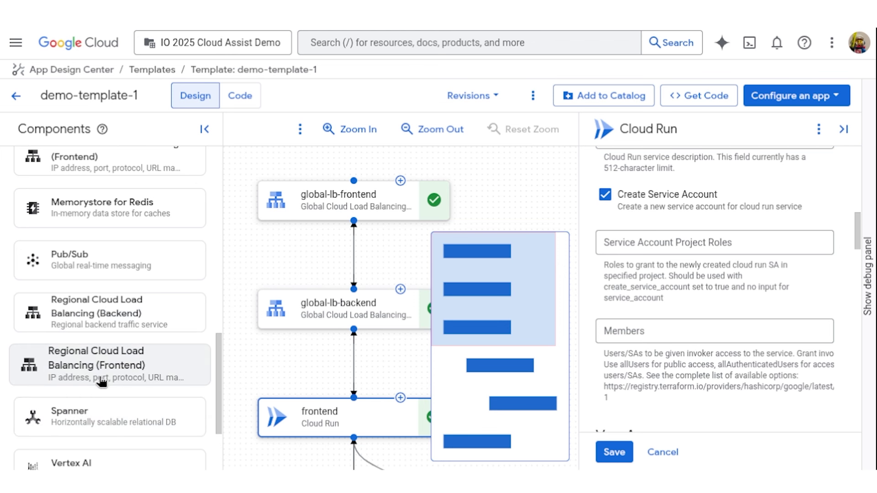
left_click(662, 452)
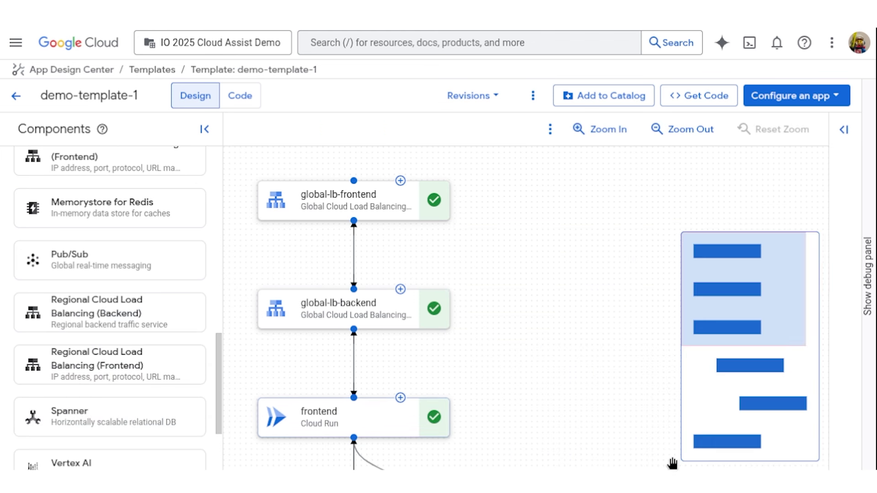
Leave the template's design and open the catalog of Google templates.
left_click(11, 98)
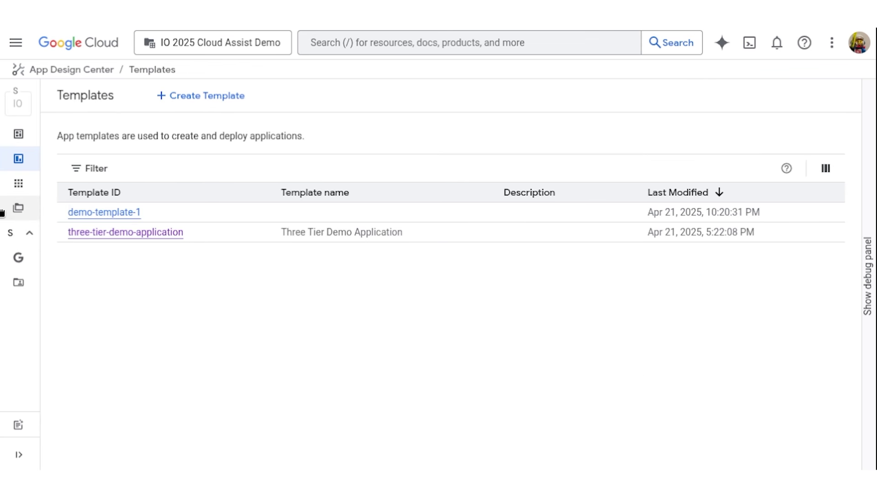
mouse_move(18, 208)
left_click(74, 258)
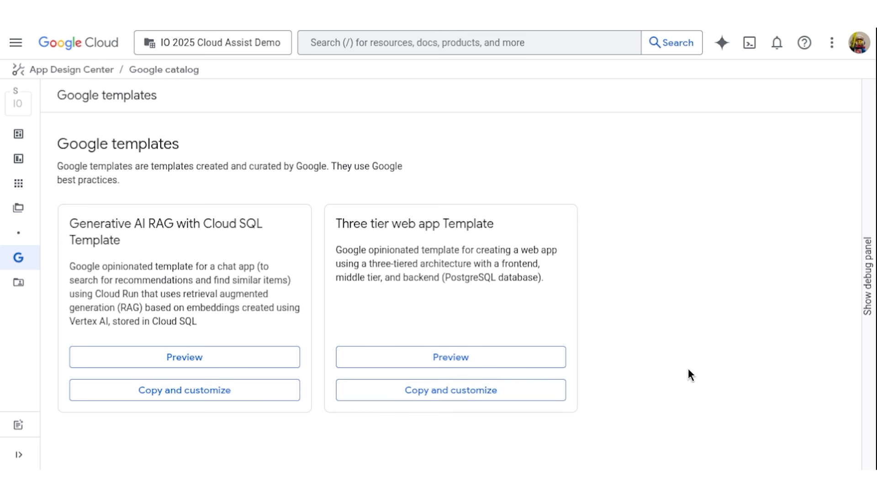
Copy the Three tier web app Template into a new template named three-tier-demo-app and dismiss the import notice.
left_click(447, 398)
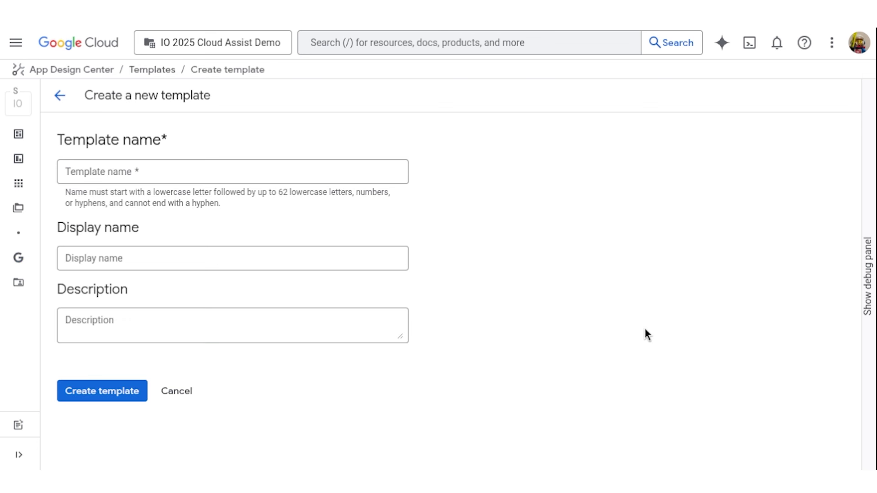
left_click(217, 171)
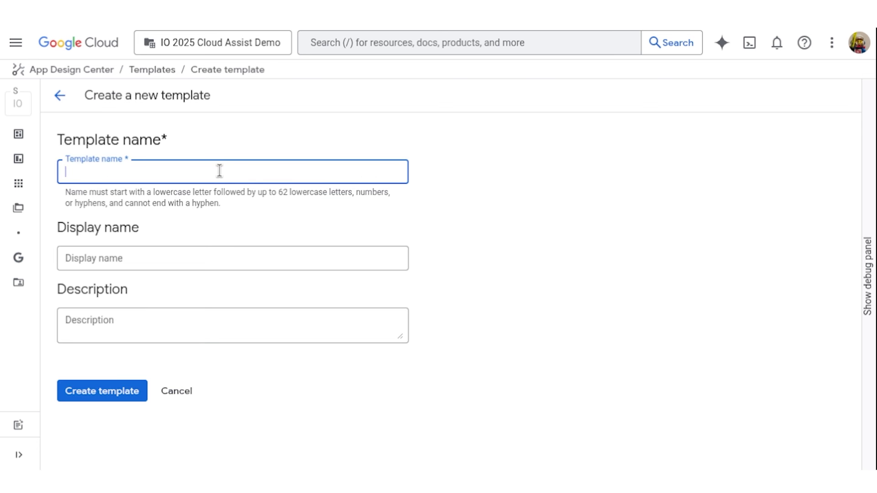
type("three-tier-demo-app")
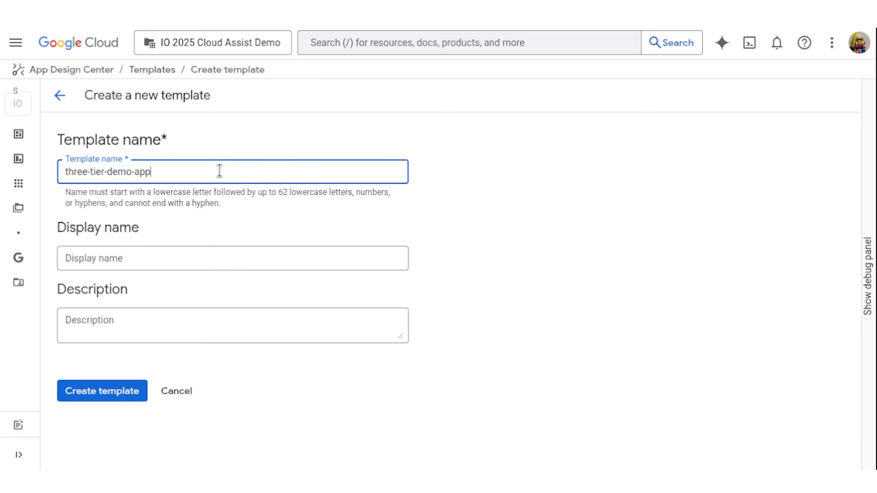
left_click(111, 393)
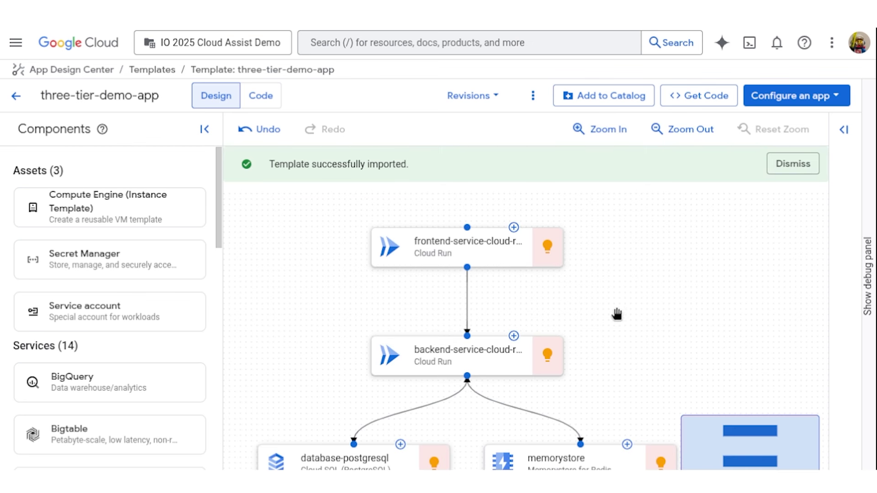
left_click(808, 166)
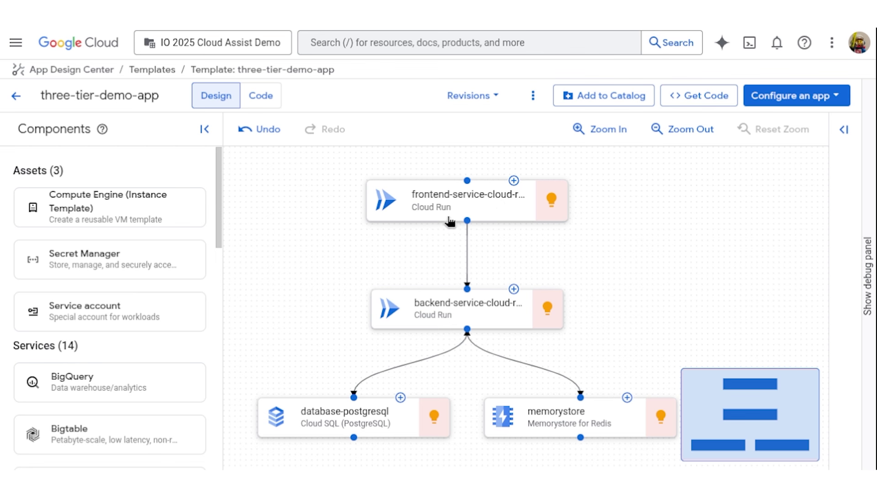
Set the frontend Cloud Run service's name to three-tier-app-frontend-svc, save it, and dismiss the update notice.
left_click(517, 211)
scroll(762, 297, "down", 5)
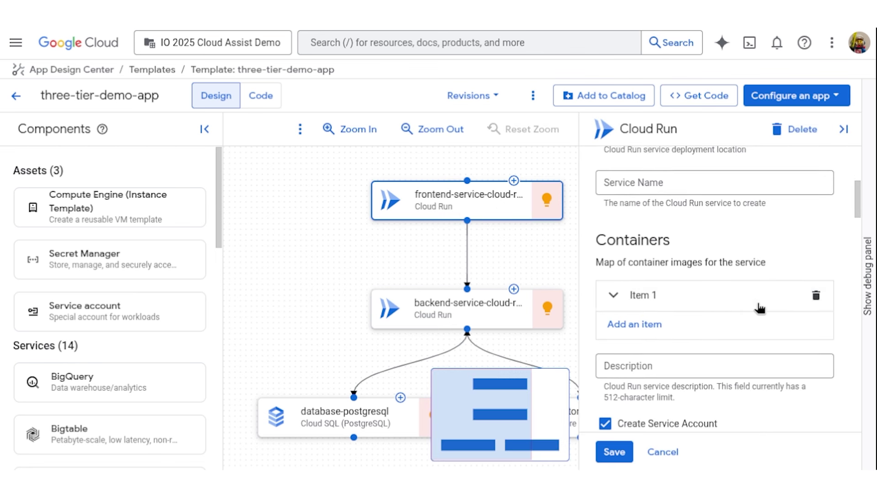
left_click(658, 186)
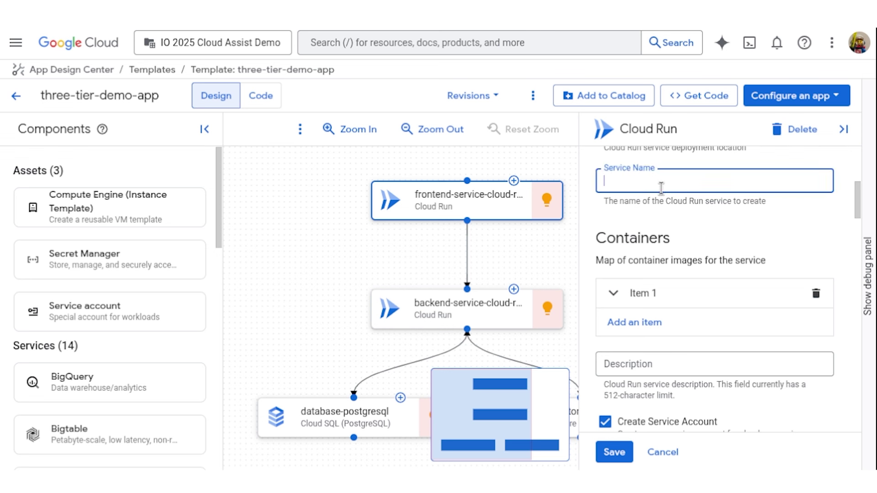
type("three-tier-app-fro")
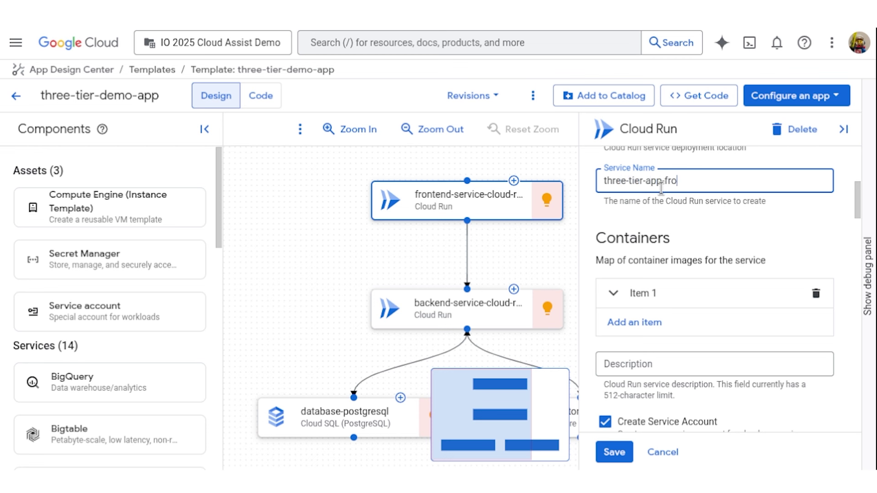
type("ntend-svc")
left_click(615, 452)
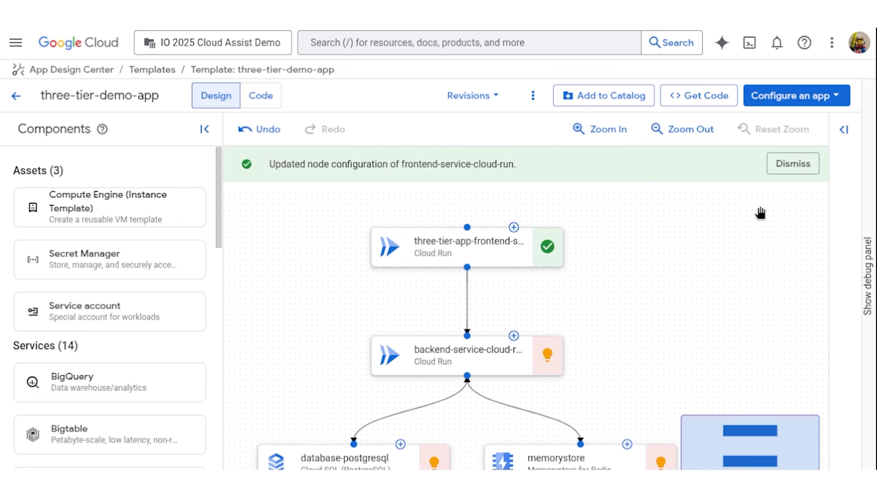
left_click(790, 166)
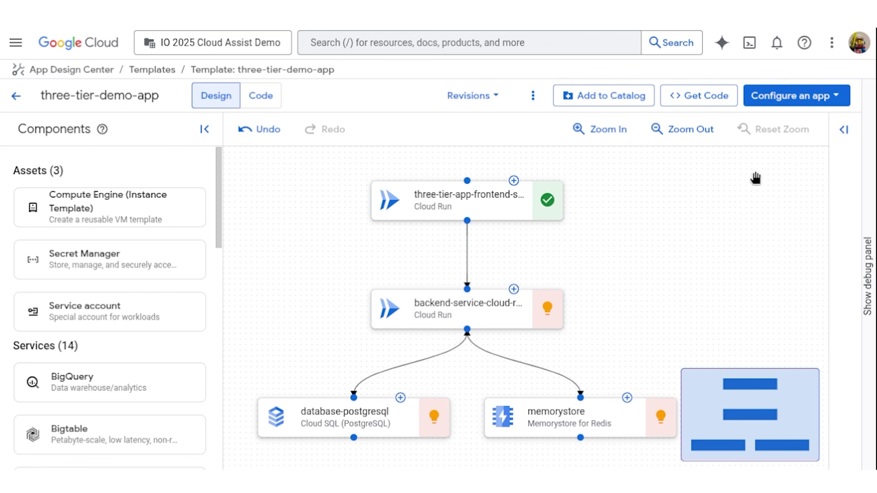
Start creating a new application from this template and name it three-tier-demo-application.
left_click(813, 98)
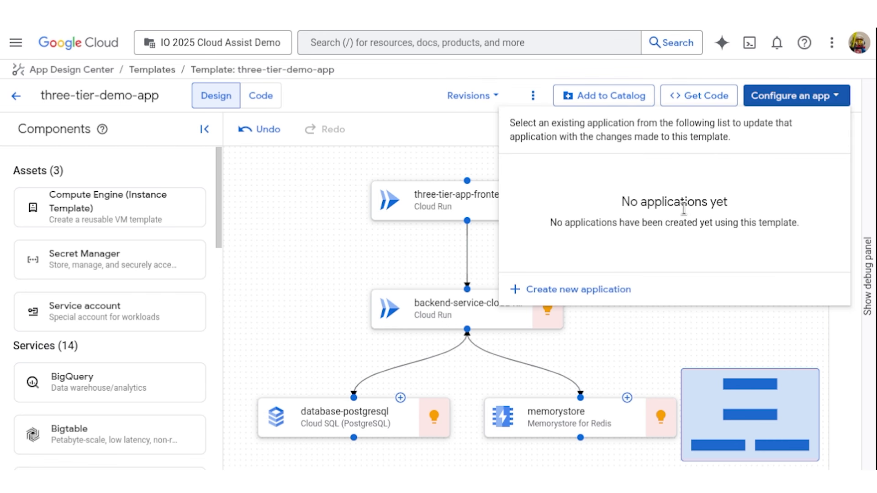
left_click(580, 289)
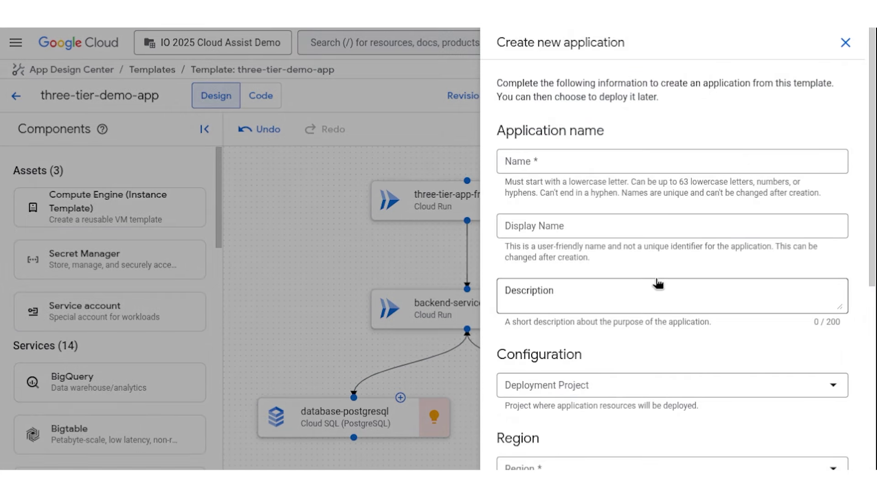
left_click(570, 163)
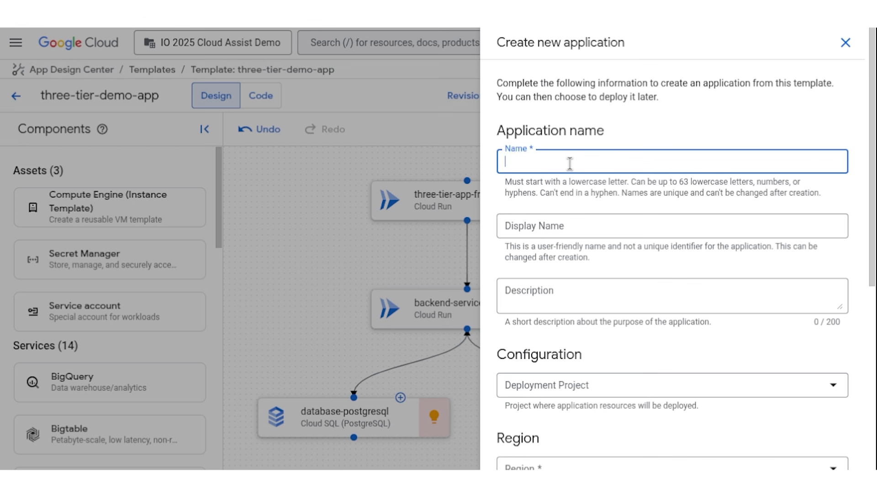
type("three-tier-demo-application")
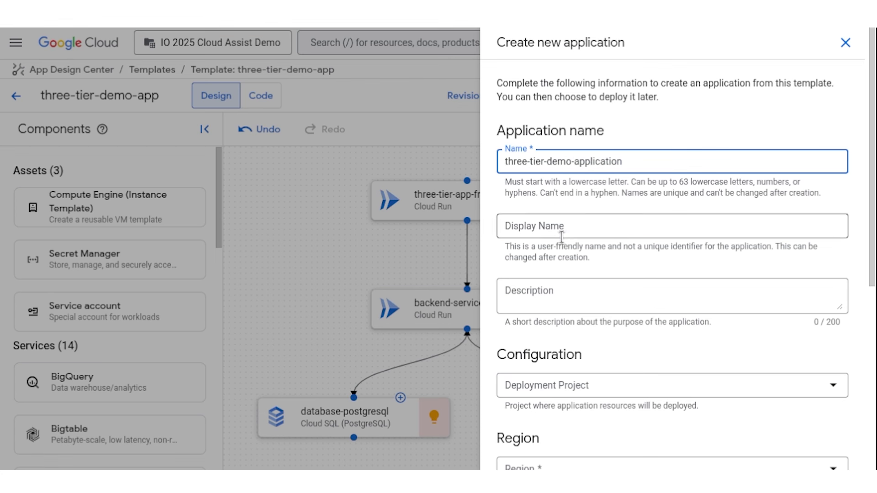
Set the application's deployment project to cloud-assist-demo-io-2025 and its region to us-central1 (Iowa).
scroll(594, 251, "down", 1)
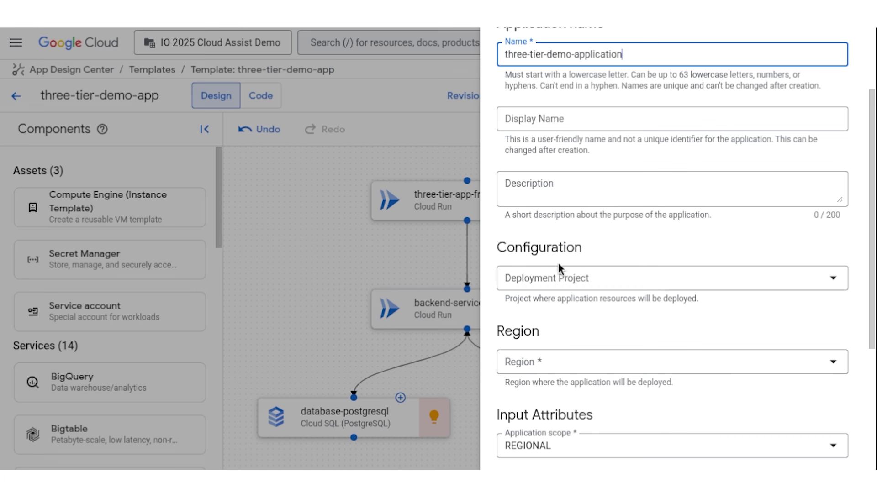
left_click(570, 279)
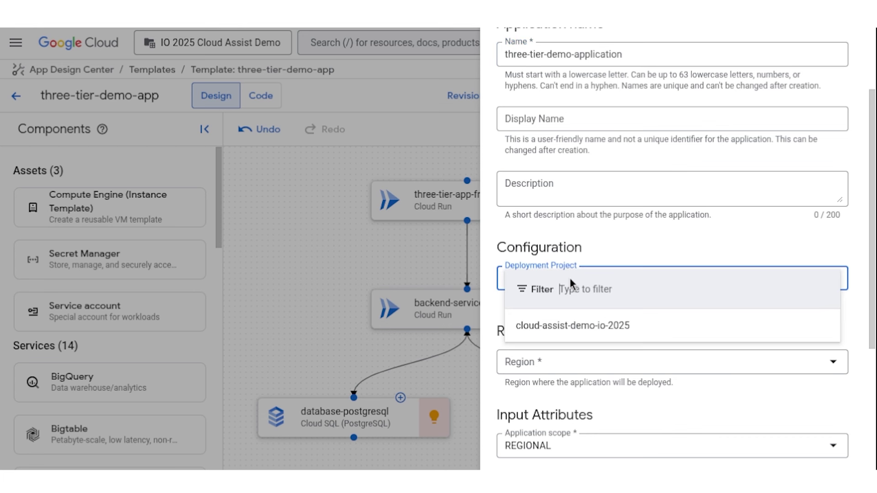
left_click(612, 328)
scroll(611, 322, "down", 3)
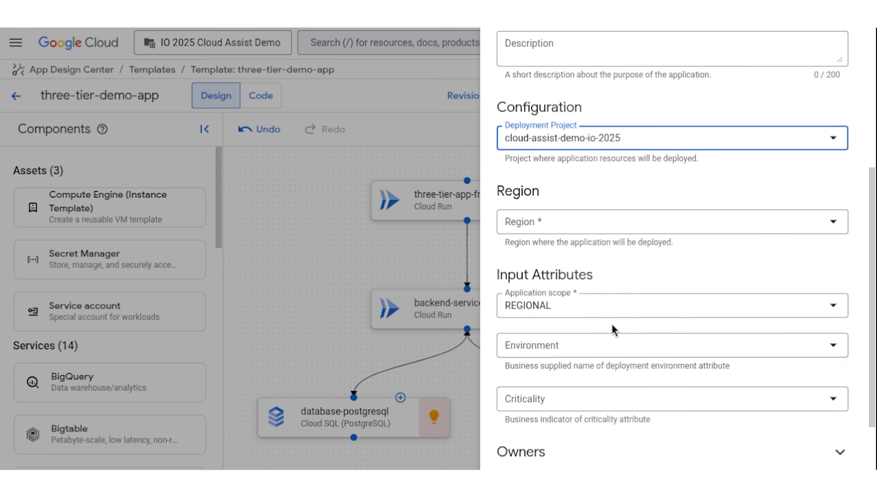
left_click(631, 212)
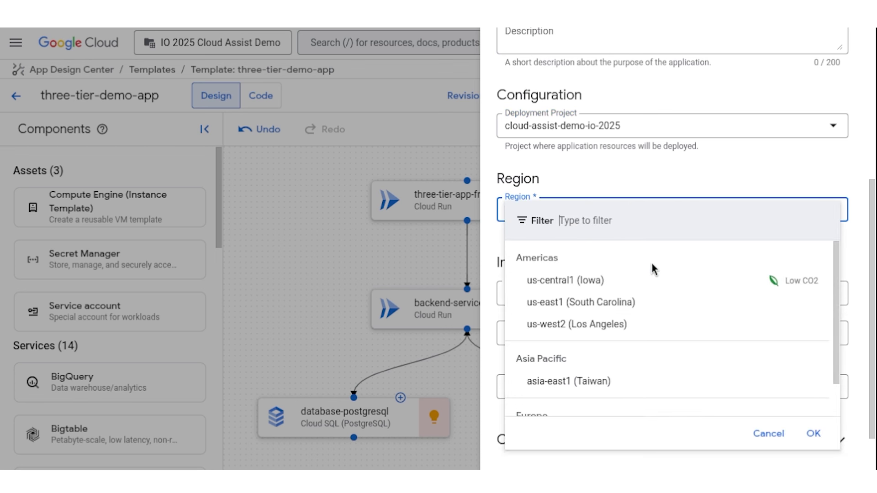
left_click(596, 284)
scroll(643, 290, "up", 1)
scroll(643, 259, "down", 2)
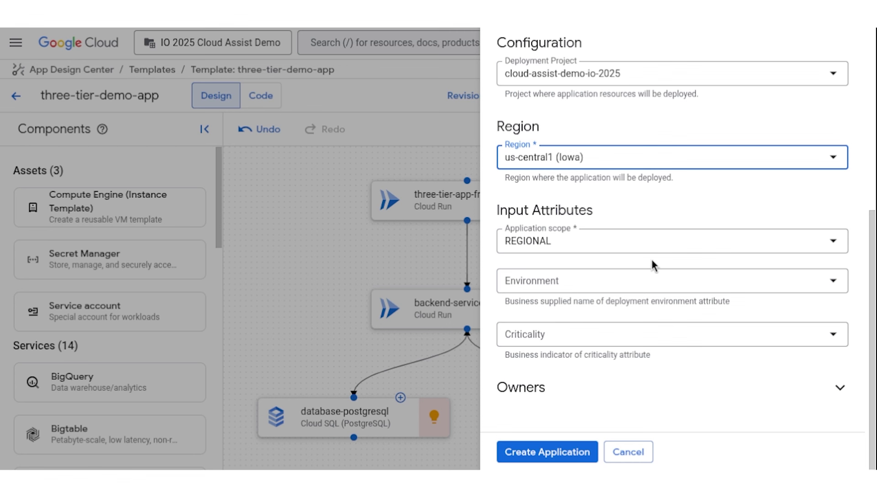
Check the environment, criticality and owner attributes without setting them, and create the application, dismissing its notice.
left_click(571, 285)
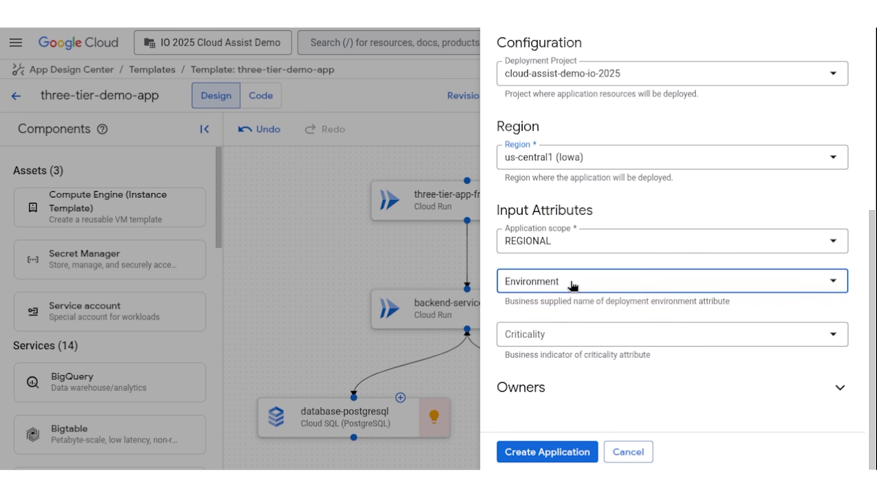
left_click(602, 412)
left_click(605, 343)
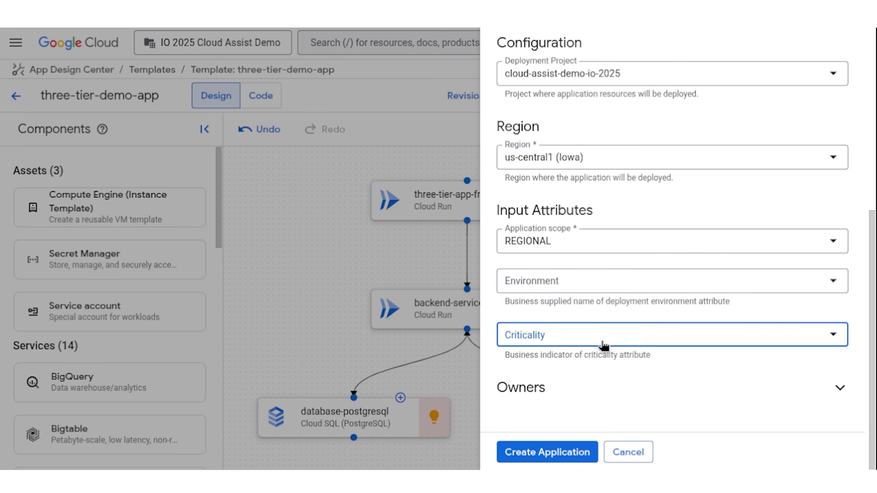
left_click(688, 417)
left_click(561, 452)
left_click(686, 397)
scroll(684, 399, "down", 4)
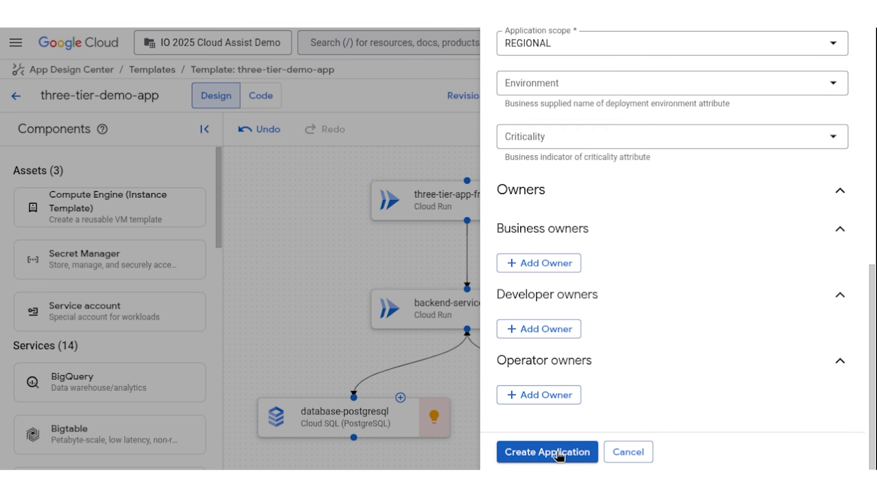
left_click(548, 452)
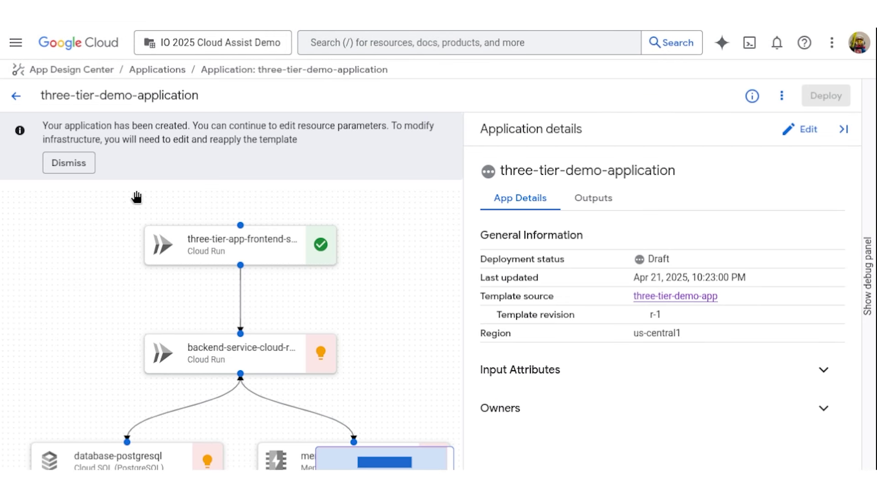
left_click(69, 167)
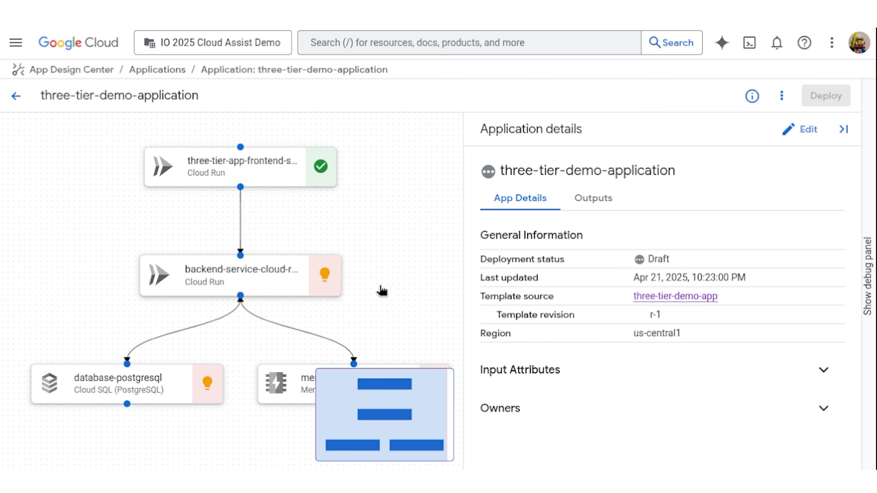
Set the backend Cloud Run service's name to backend-svc and save the change while switching to the PostgreSQL database component.
left_click(277, 285)
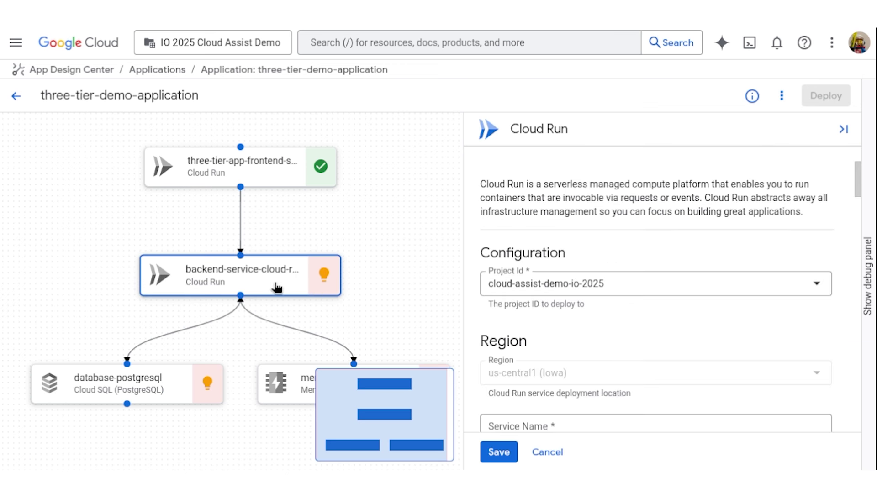
scroll(346, 296, "down", 3)
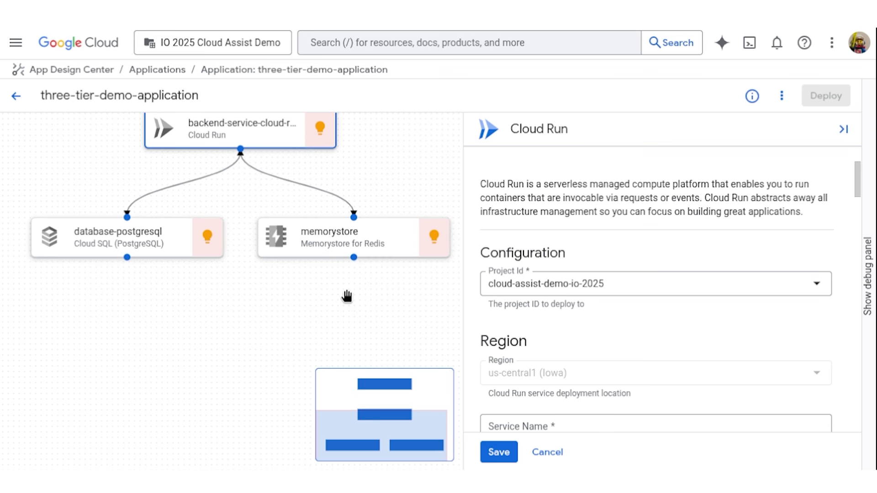
scroll(347, 296, "up", 3)
scroll(594, 301, "down", 3)
scroll(527, 286, "up", 1)
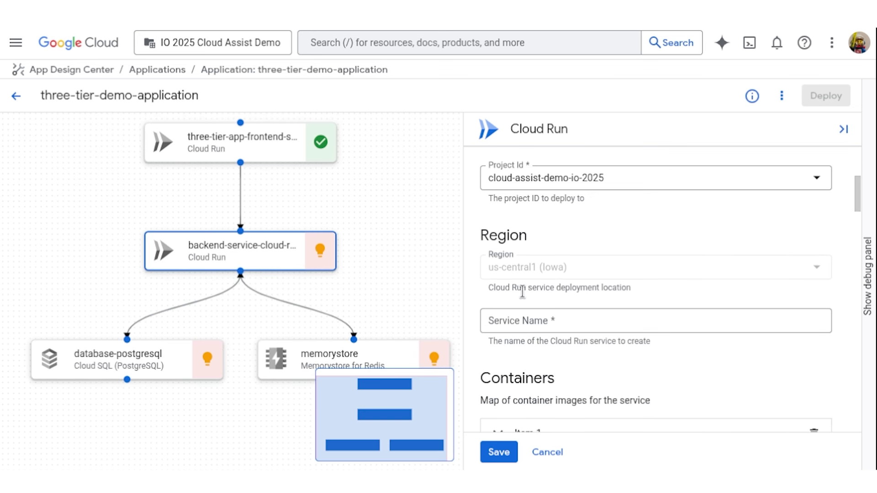
left_click(516, 319)
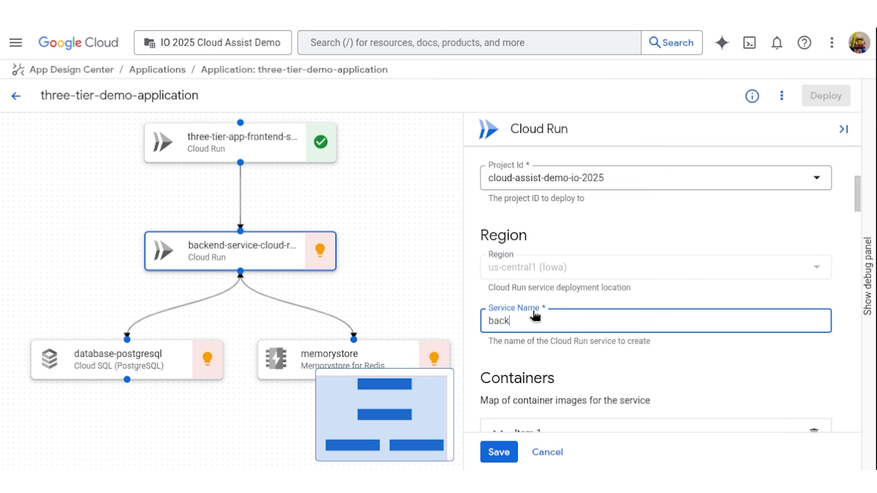
type("backend-svc")
left_click(168, 363)
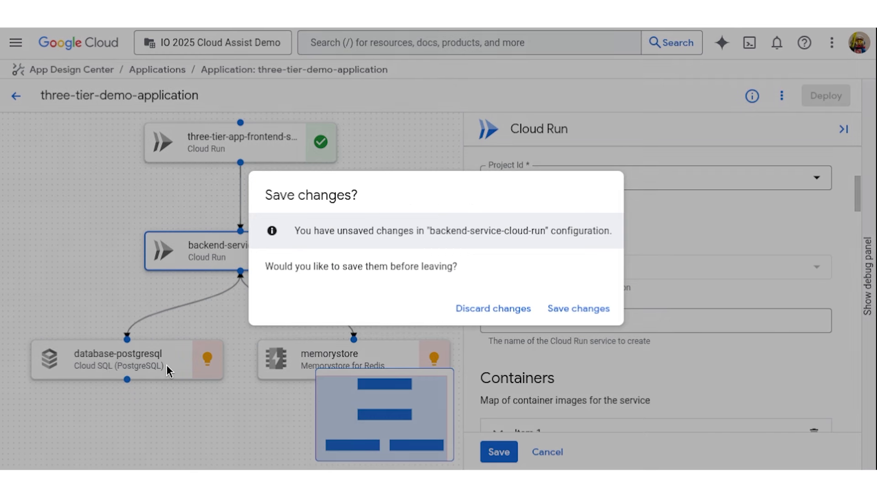
left_click(569, 309)
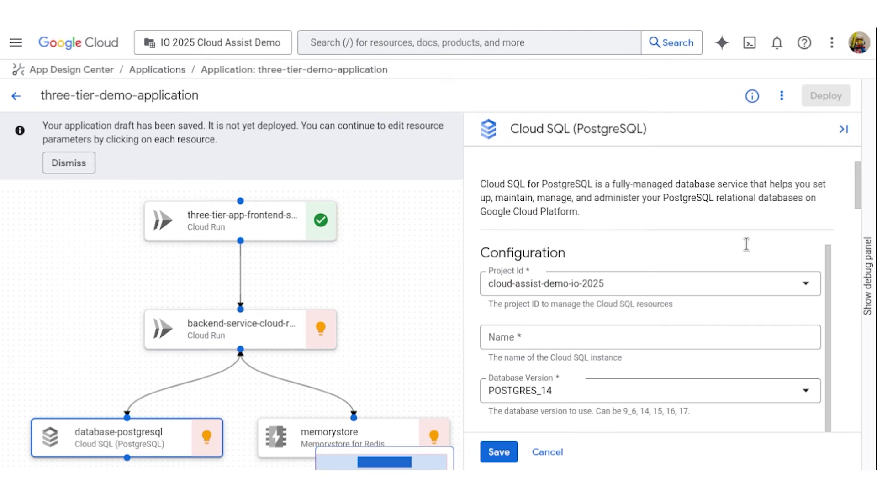
Name the Cloud SQL (PostgreSQL) instance database and save its configuration.
left_click(555, 340)
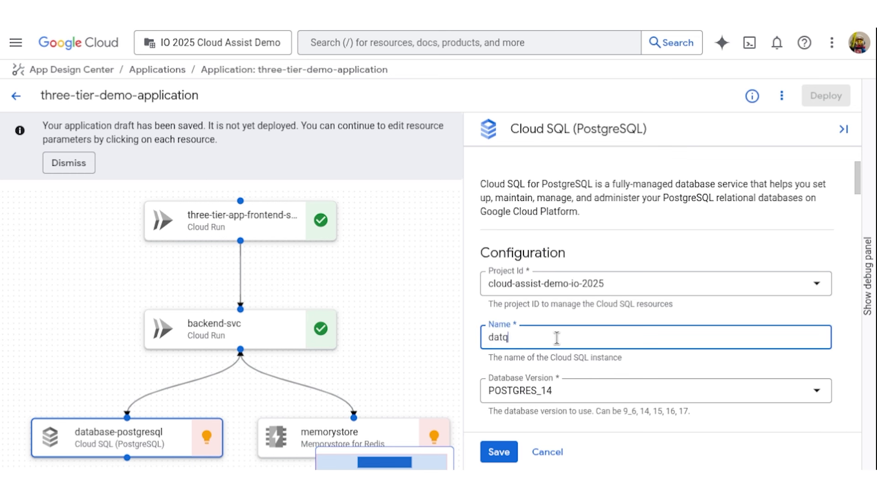
type("datab a")
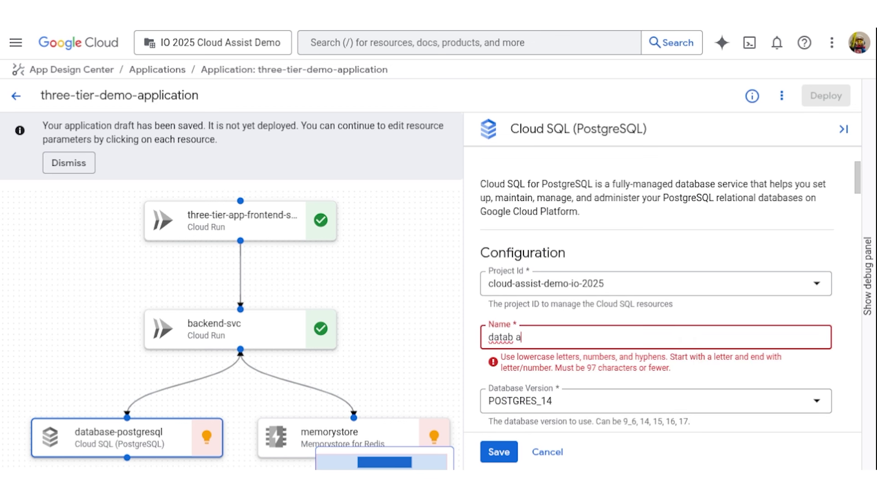
key("BackSpace")
key("BackSpace")
type("ase")
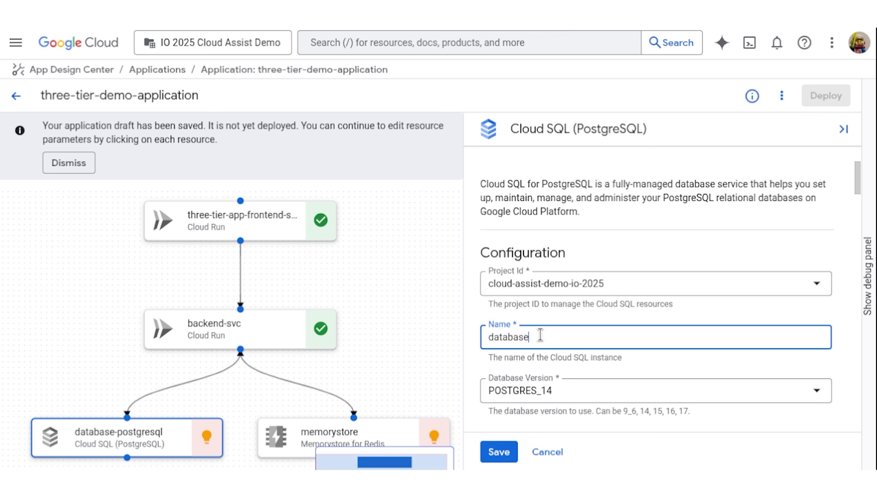
left_click(496, 453)
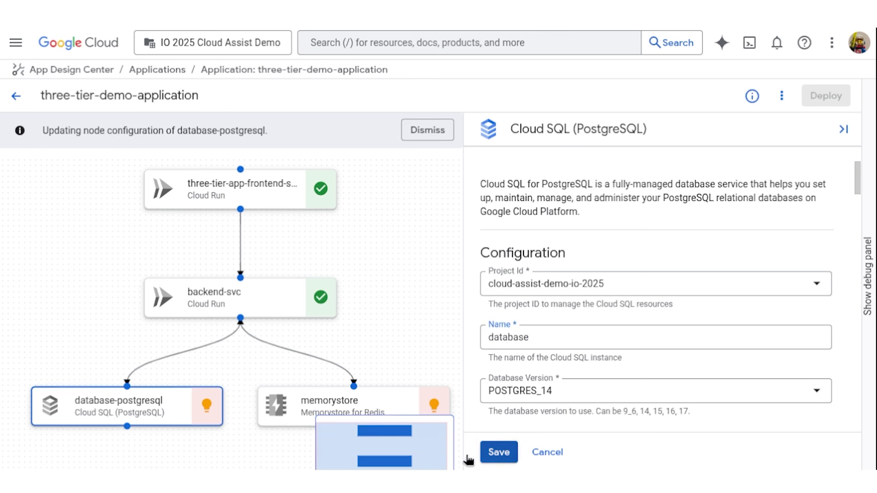
Name the Memorystore for Redis instance memcache and save its configuration.
left_click(440, 408)
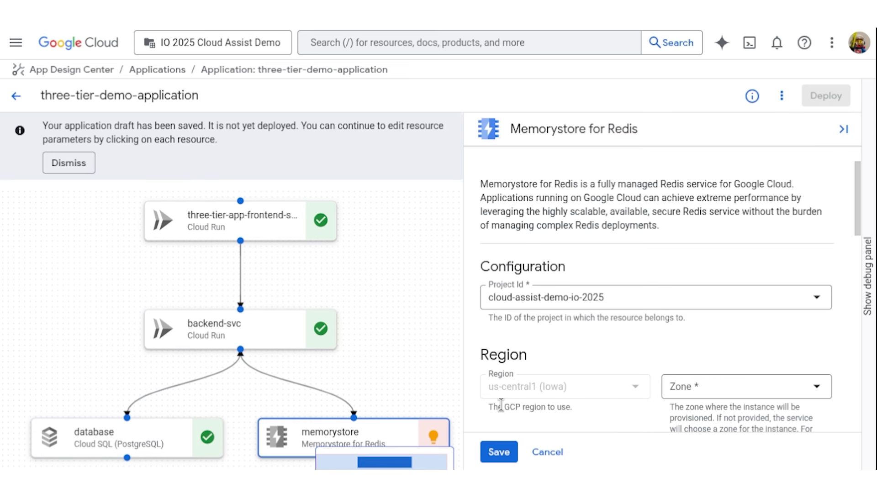
scroll(705, 354, "down", 5)
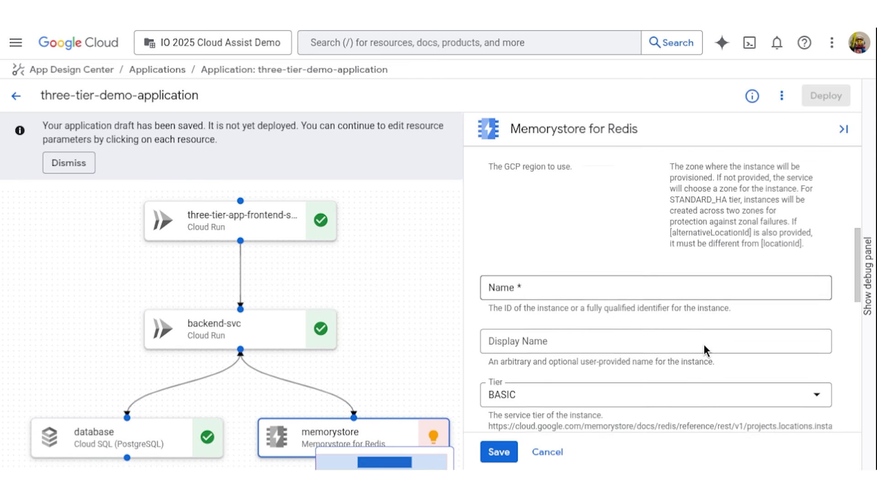
left_click(554, 274)
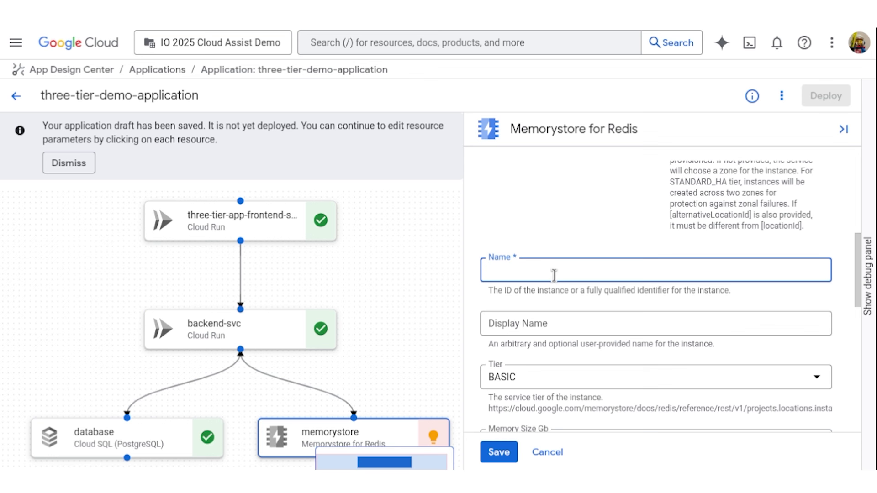
type("memcache")
left_click(493, 453)
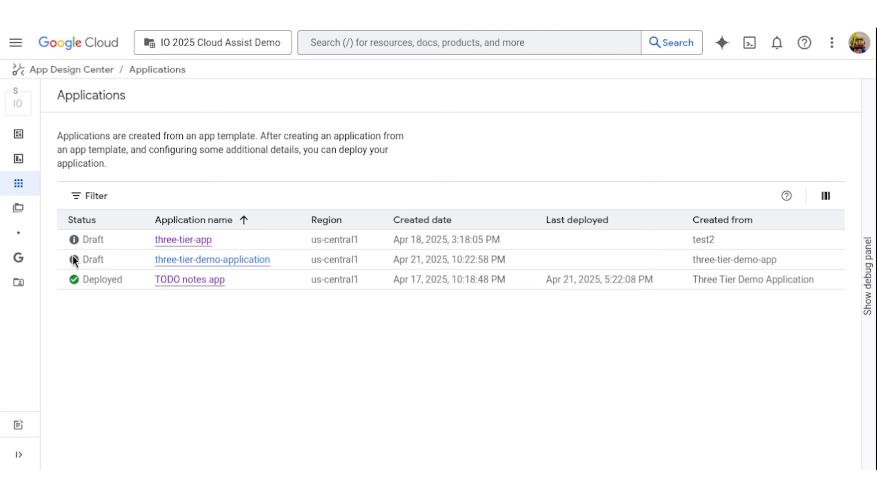
Open the deployed TODO notes app from the list of applications.
left_click(199, 284)
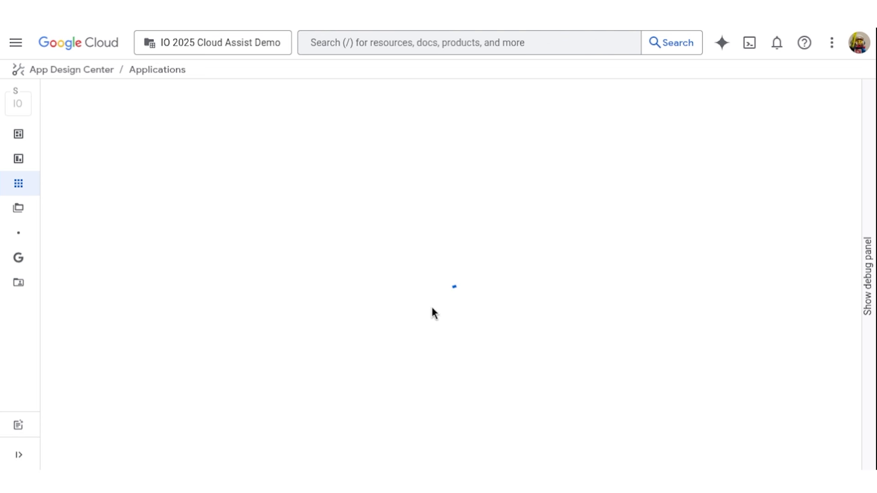
left_click(85, 165)
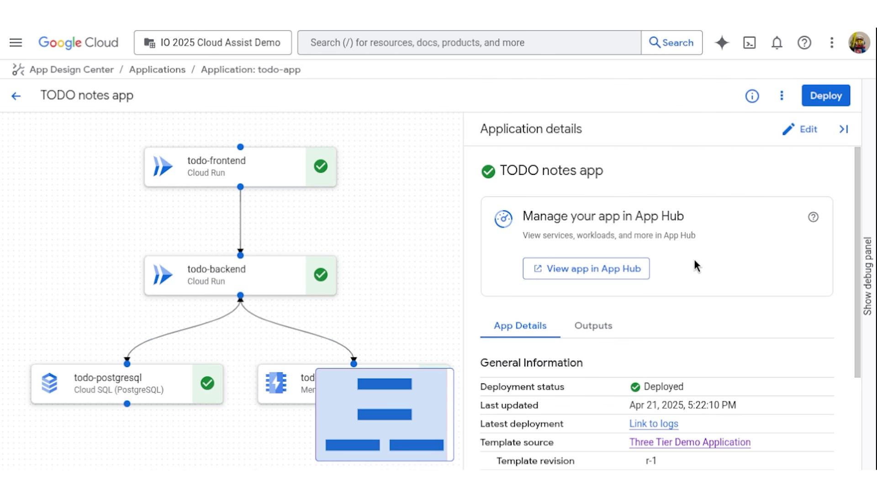
View the TODO notes app in App Hub and open the details of its registered todo-backend service.
left_click(606, 275)
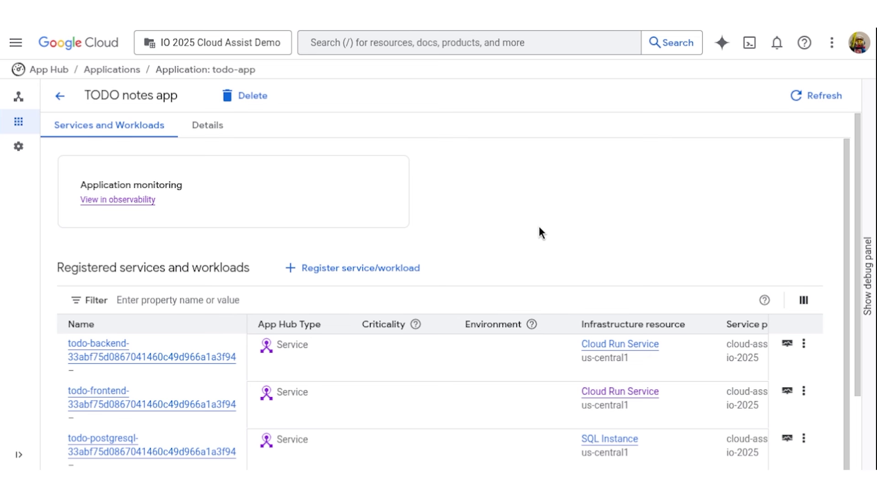
scroll(546, 213, "down", 2)
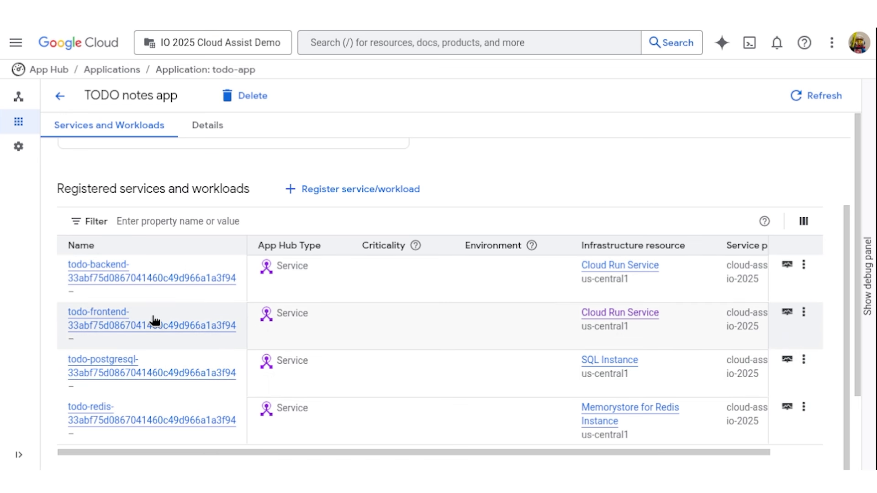
left_click(327, 284)
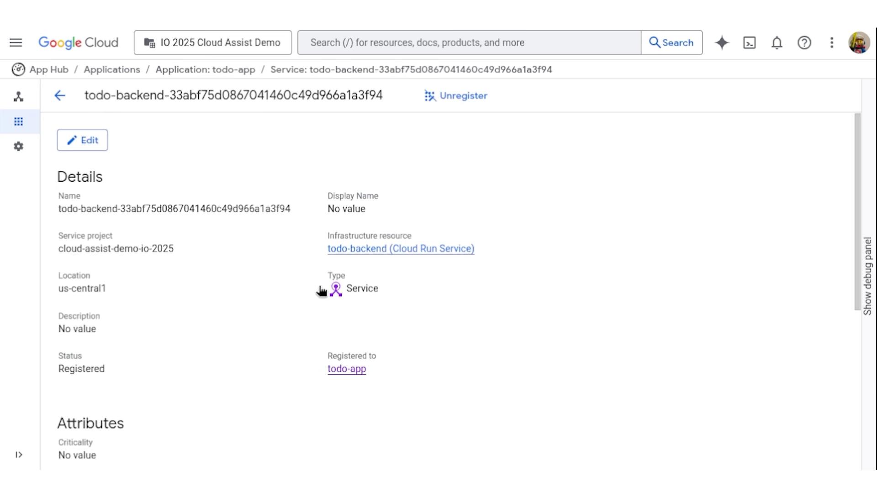
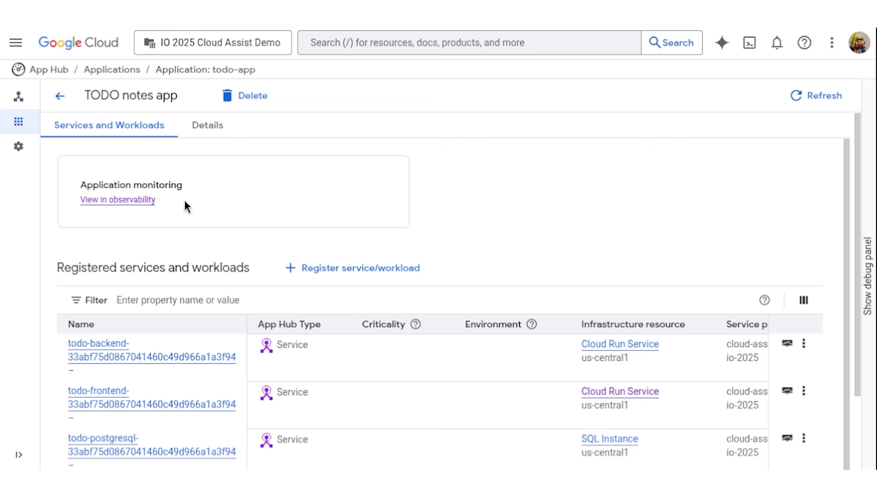
Open the TODO notes app's monitoring overview in observability and examine its services and workloads table, including the Alerts column.
left_click(130, 201)
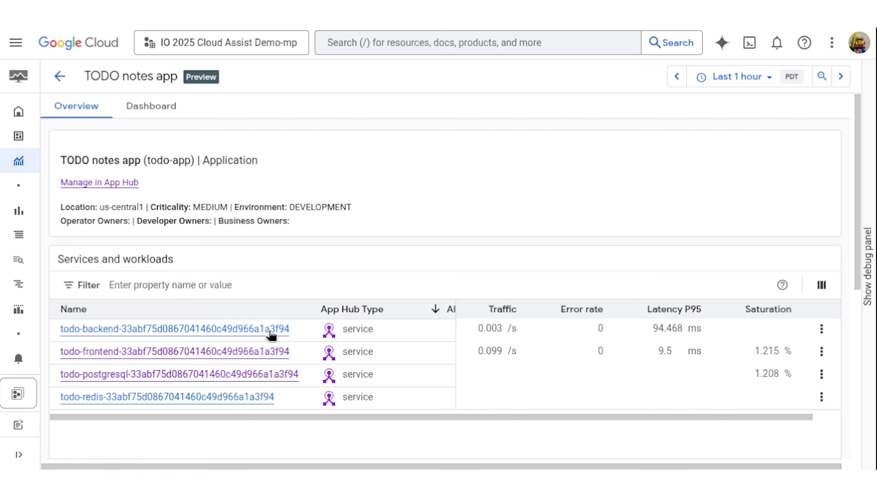
left_click_drag(439, 417, 528, 416)
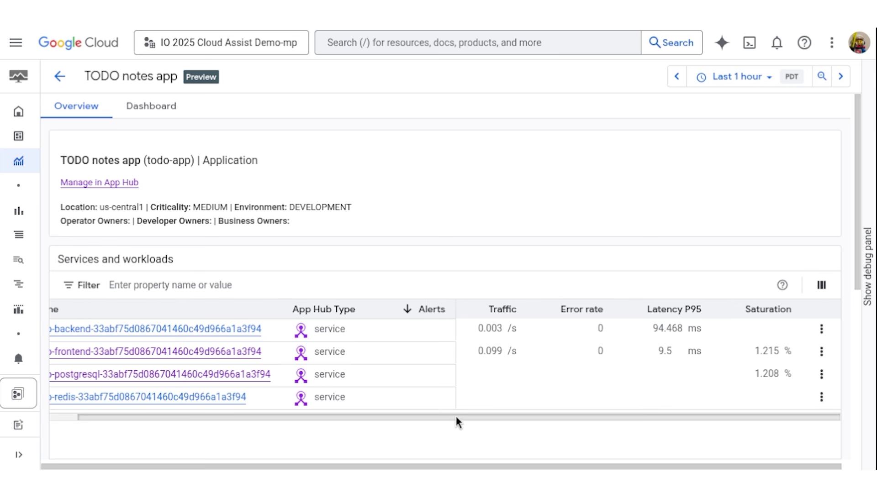
left_click_drag(456, 416, 346, 410)
Examine the golden signals charts and application logs in the TODO notes app's monitoring dashboard.
left_click(158, 107)
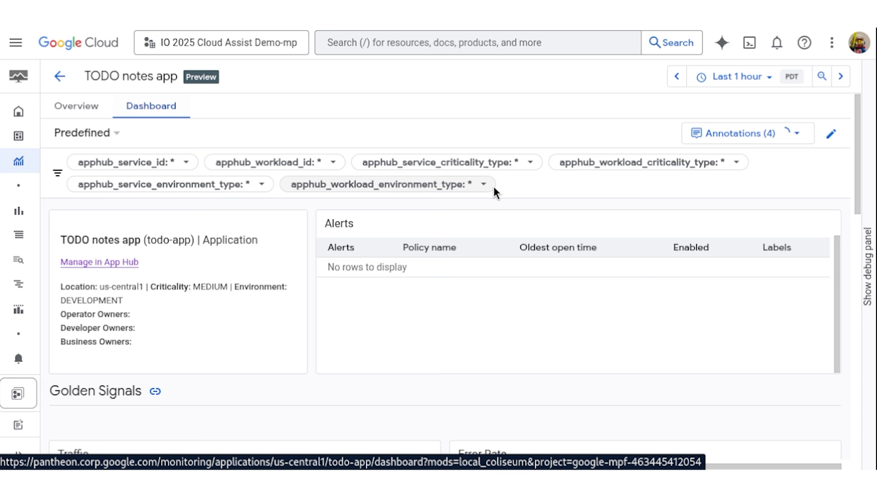
scroll(493, 186, "down", 5)
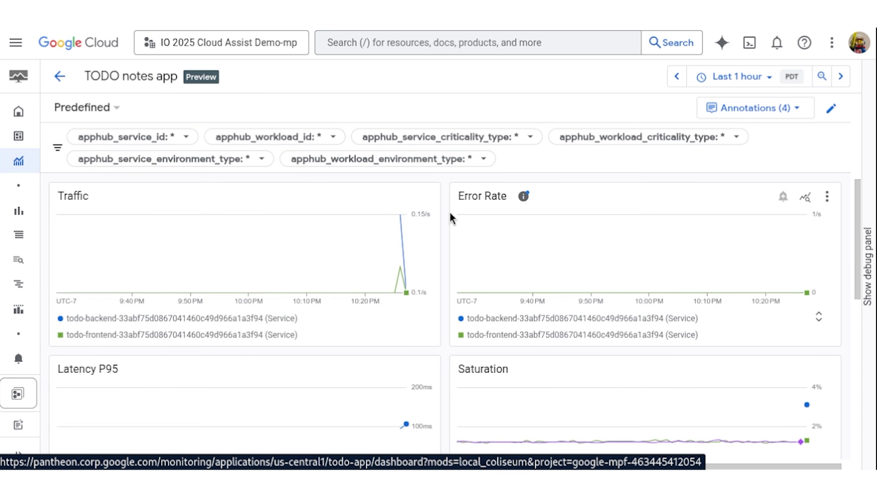
scroll(255, 306, "down", 5)
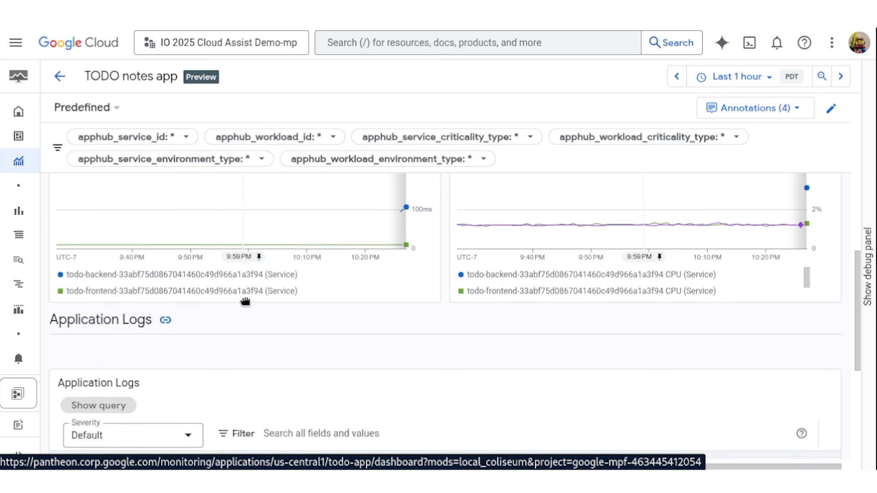
scroll(244, 302, "up", 10)
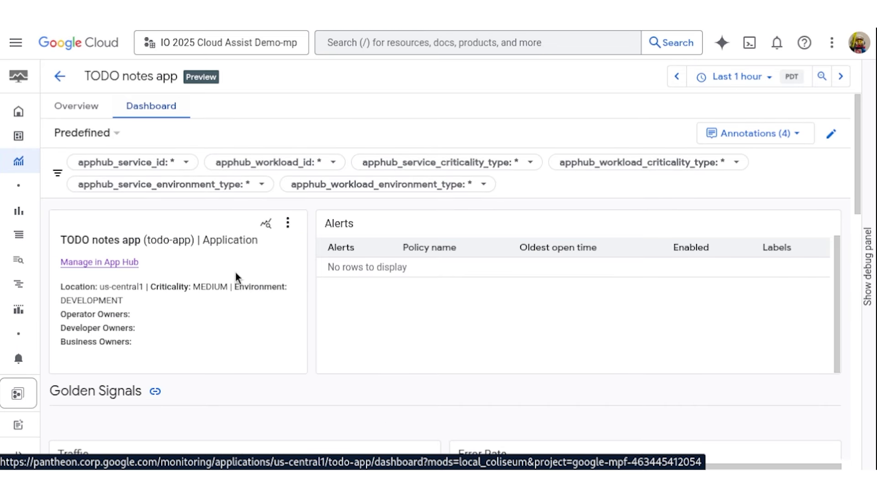
Open the todo-frontend service from the app's monitoring overview and examine its golden signals and container metrics.
left_click(77, 111)
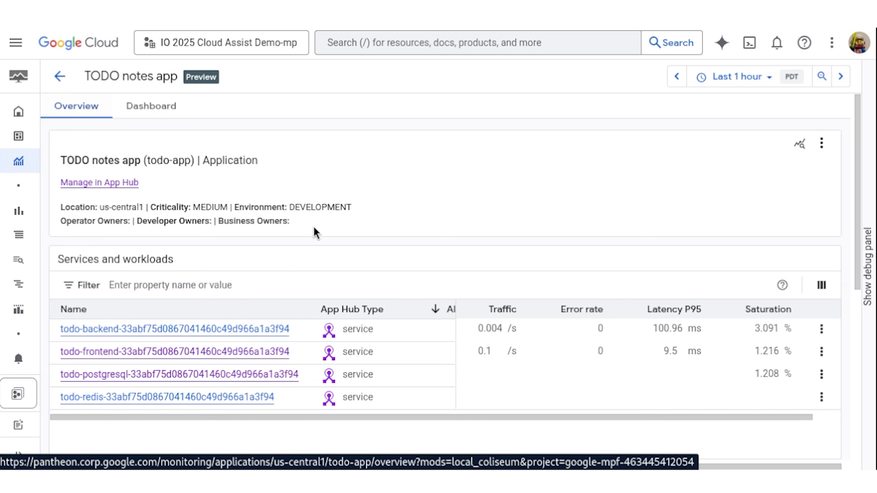
left_click(209, 353)
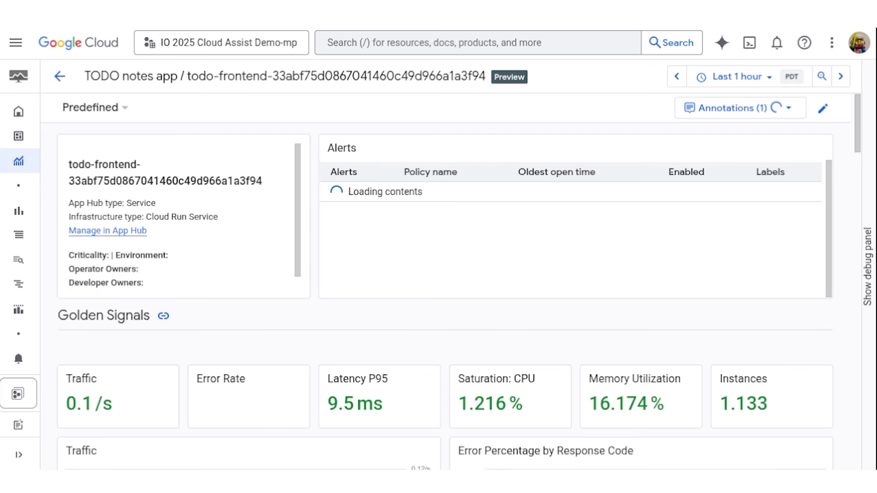
scroll(315, 292, "down", 5)
scroll(311, 288, "down", 5)
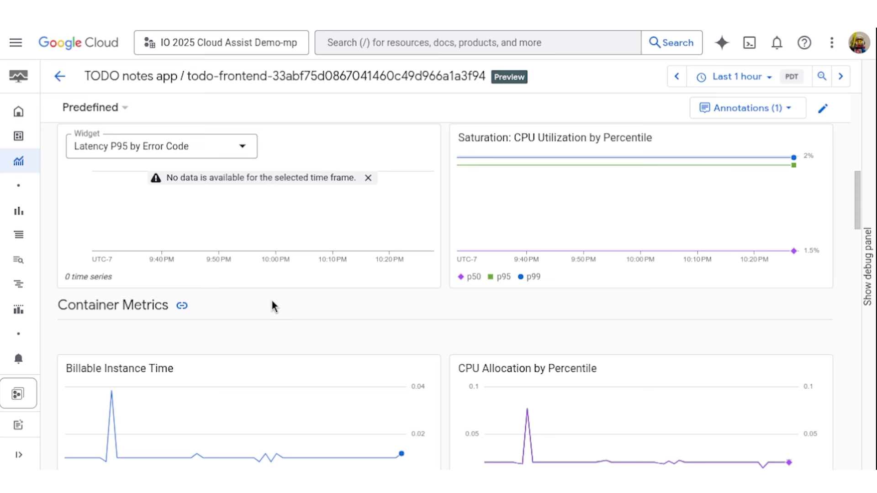
scroll(261, 308, "down", 10)
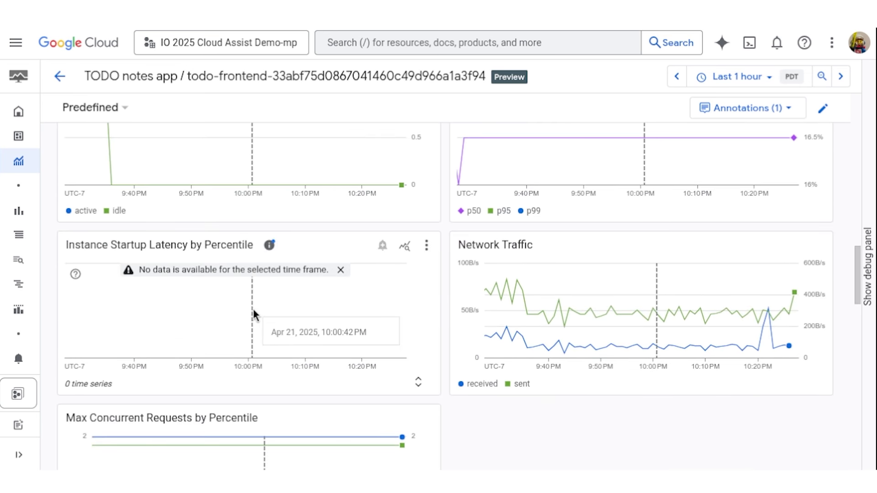
scroll(139, 133, "up", 20)
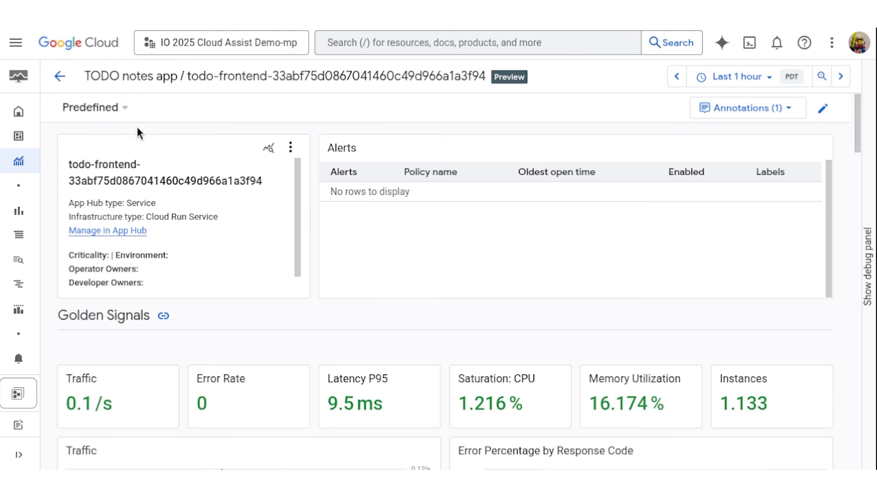
Open Cloud Hub's Health & troubleshooting page and select the IO 2025 Cloud Assist Demo folder as the resource.
left_click(16, 43)
mouse_move(90, 82)
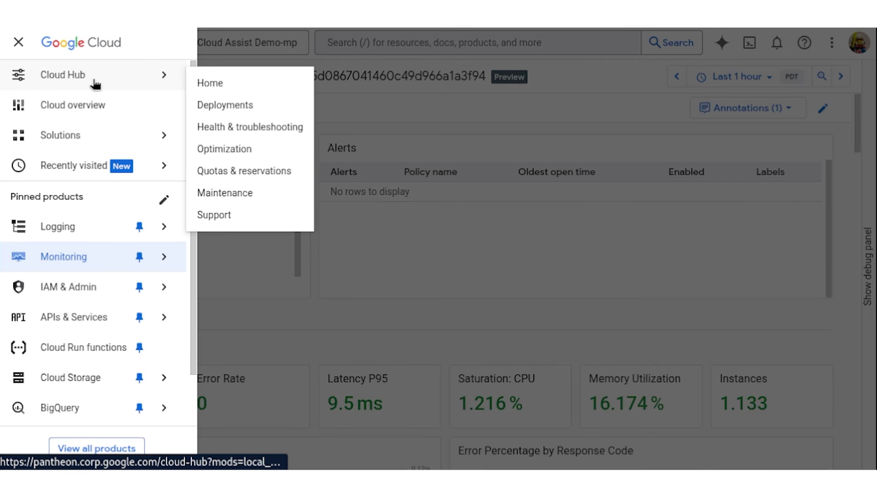
left_click(284, 132)
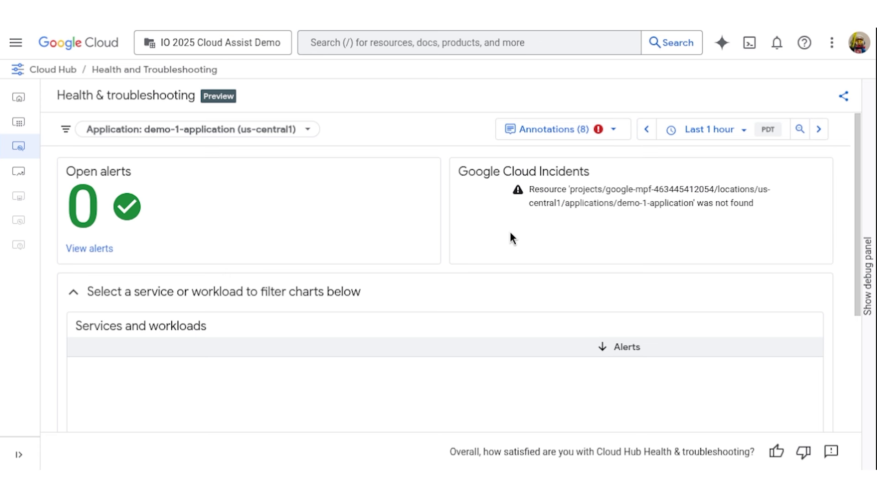
left_click(249, 42)
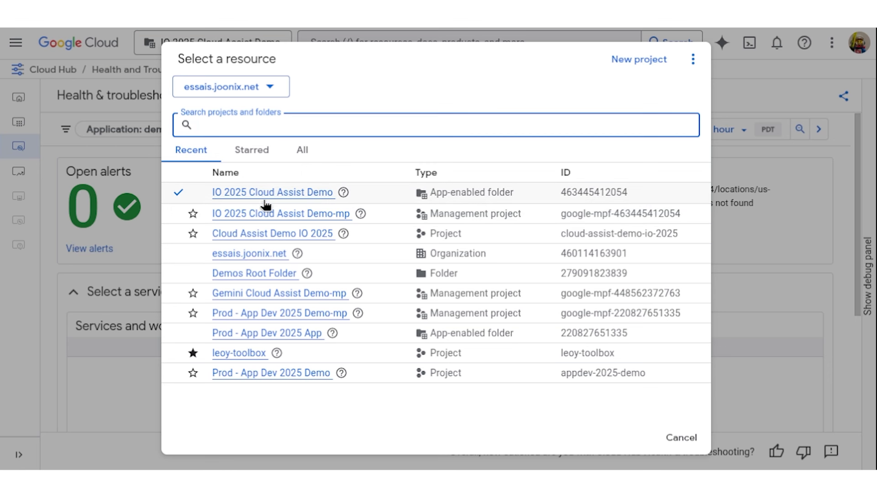
left_click(266, 194)
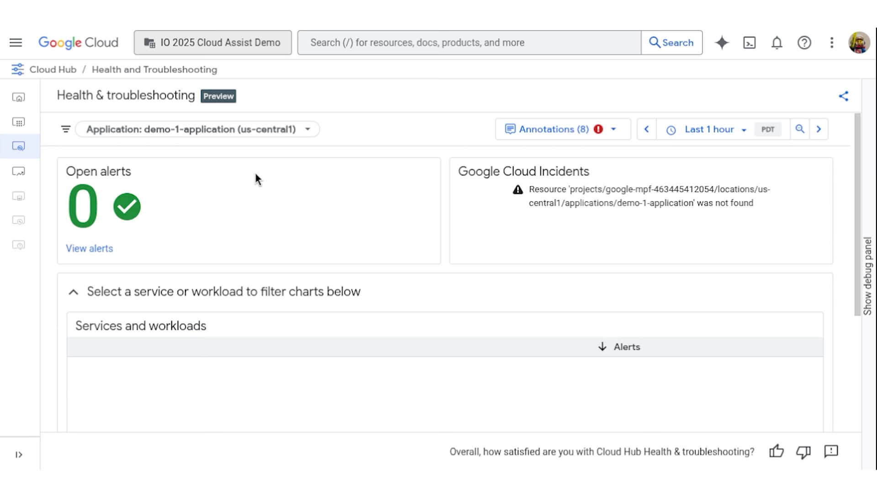
Go to App Hub from the Services and workloads section and open todo-app from the application list.
scroll(255, 176, "down", 4)
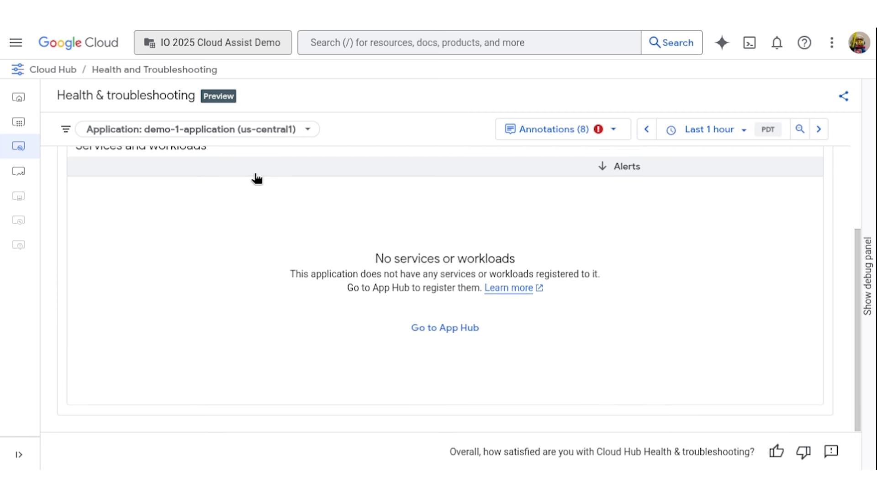
scroll(251, 185, "up", 2)
scroll(322, 273, "down", 2)
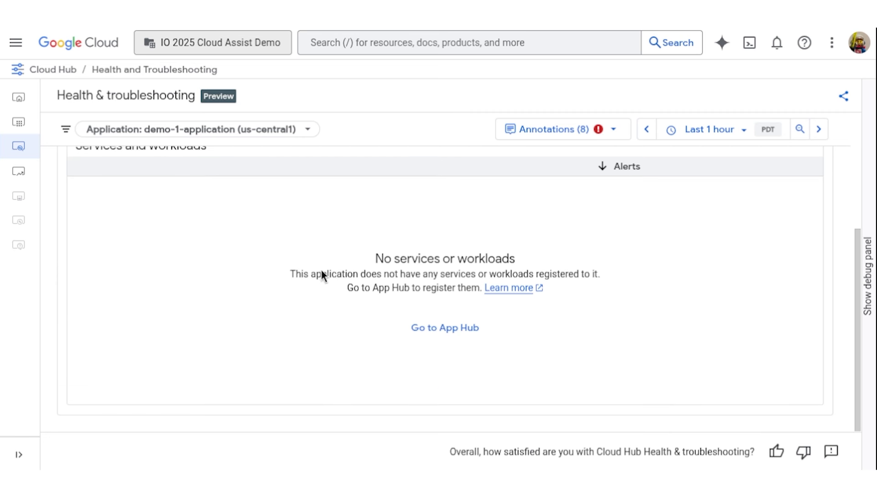
left_click(442, 331)
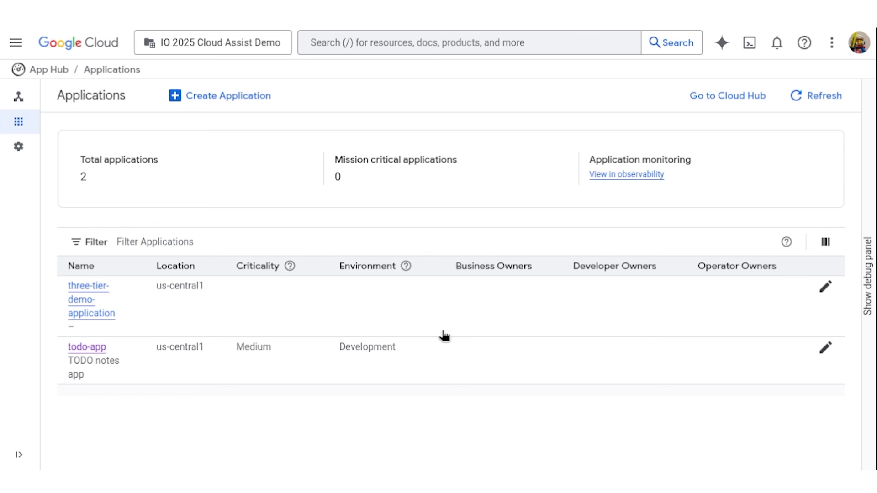
left_click(85, 348)
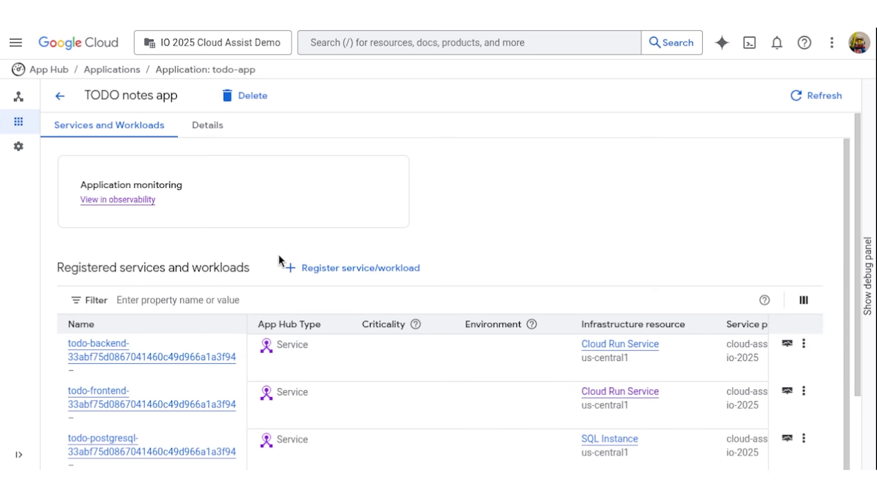
key("alt+Left")
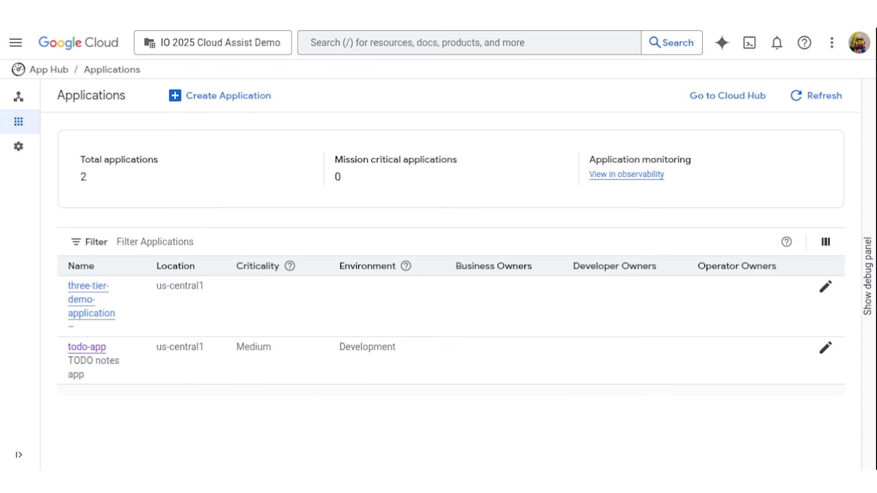
left_click(85, 349)
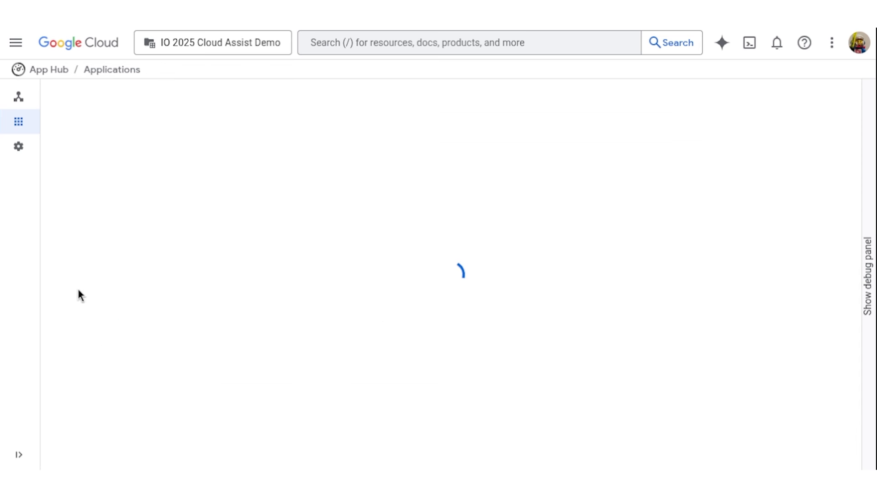
Open Cloud Hub's Health & troubleshooting page for the TODO notes app and examine its alerts, incidents and services.
left_click(17, 42)
mouse_move(74, 82)
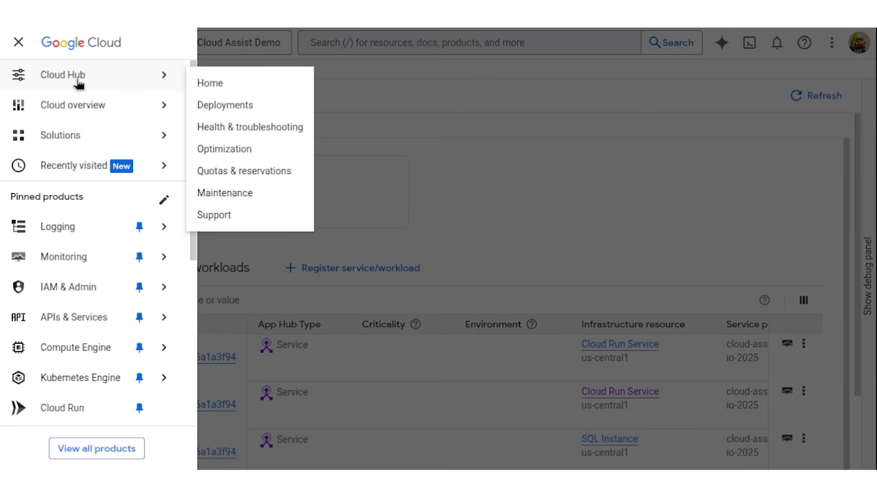
left_click(261, 128)
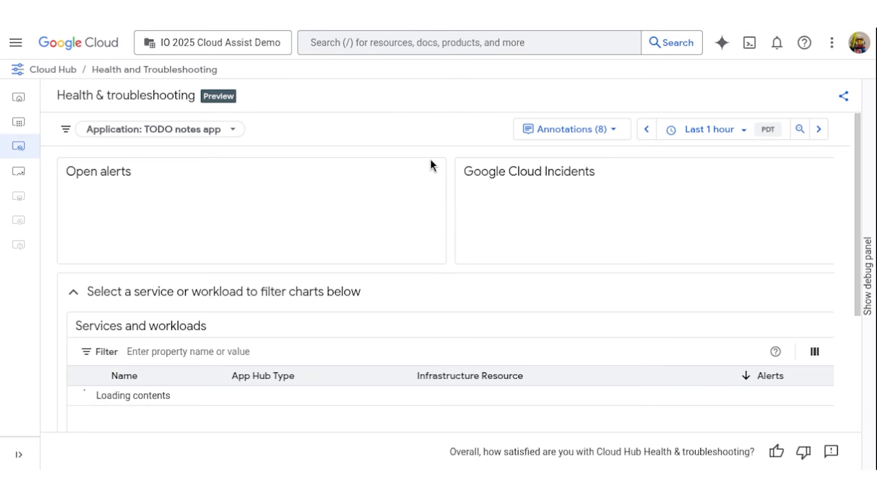
left_click(228, 132)
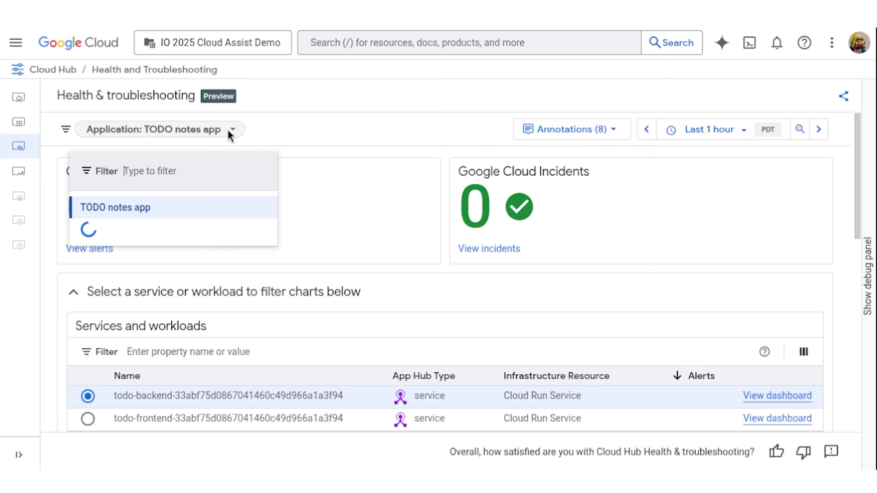
left_click(228, 132)
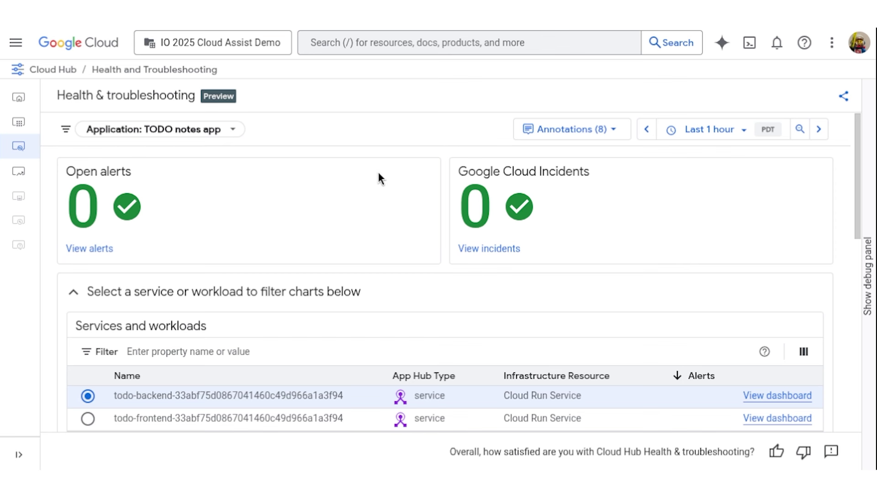
scroll(378, 173, "down", 3)
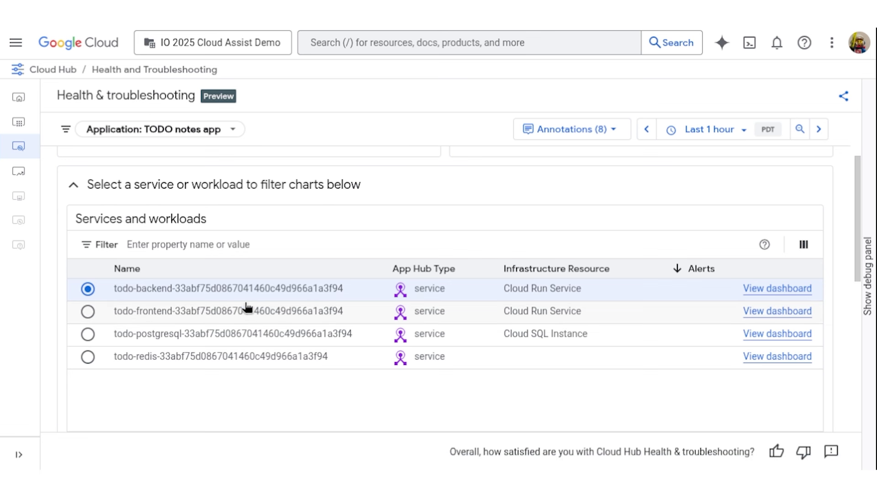
scroll(192, 315, "up", 2)
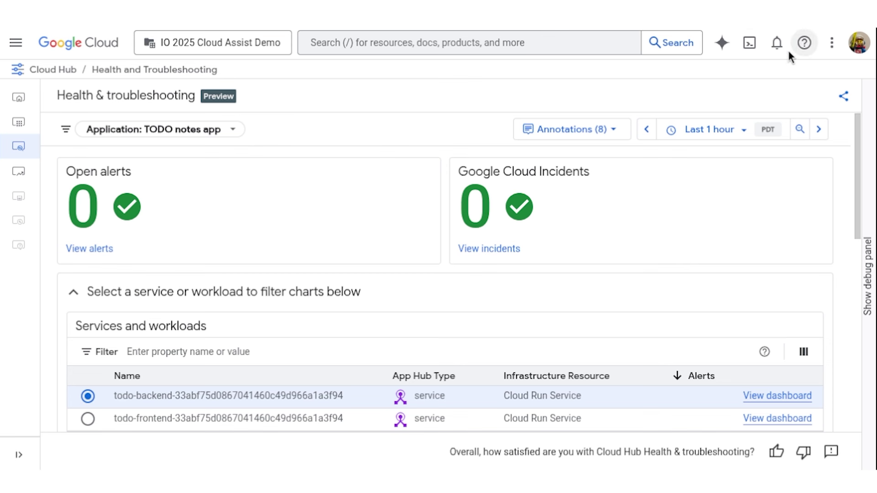
Ask Gemini Cloud Assist "List down the applications that I have in this project".
left_click(721, 44)
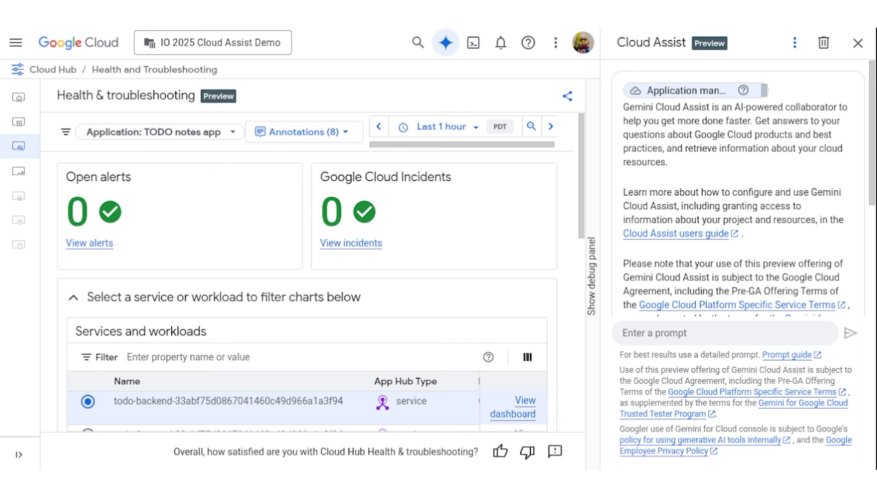
left_click(681, 338)
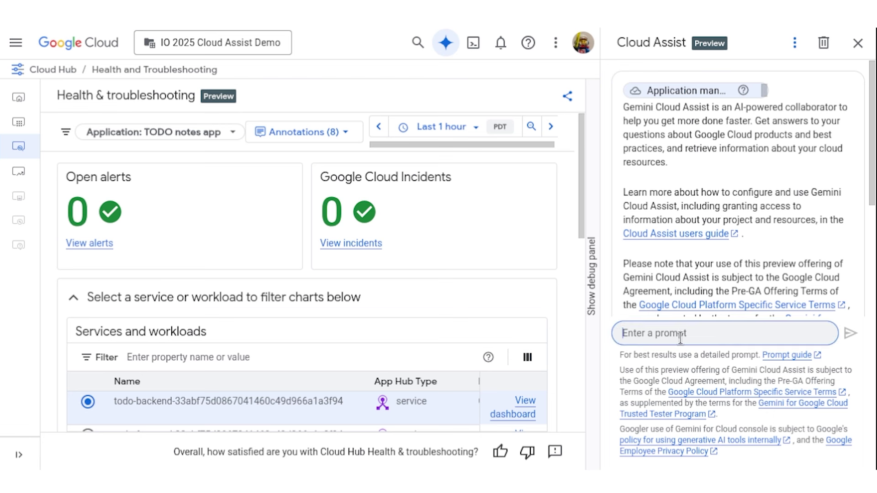
type("List down the applications that I have in this project")
key("Return")
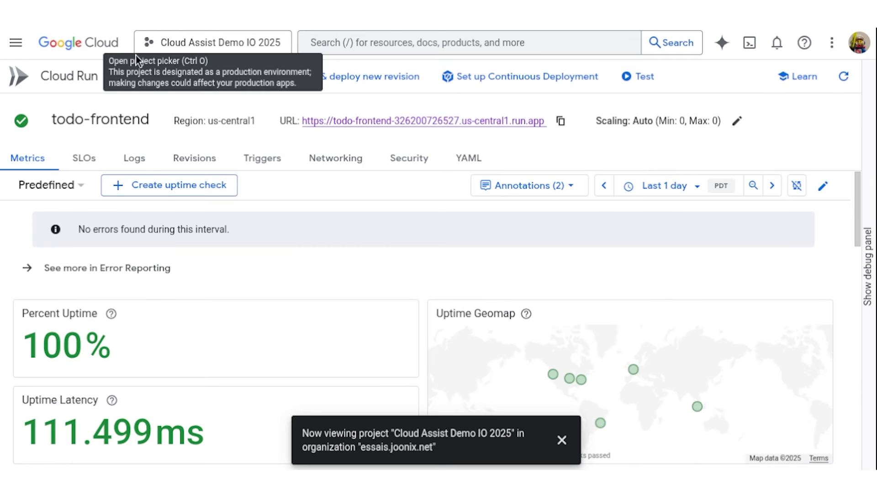
Open Logs Explorer and filter the project logs by the todo-app application.
left_click(15, 43)
mouse_move(94, 230)
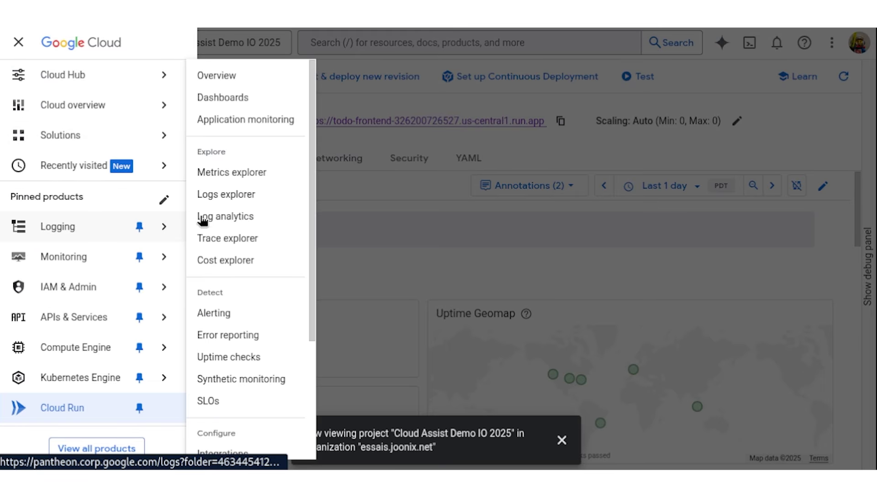
left_click(245, 196)
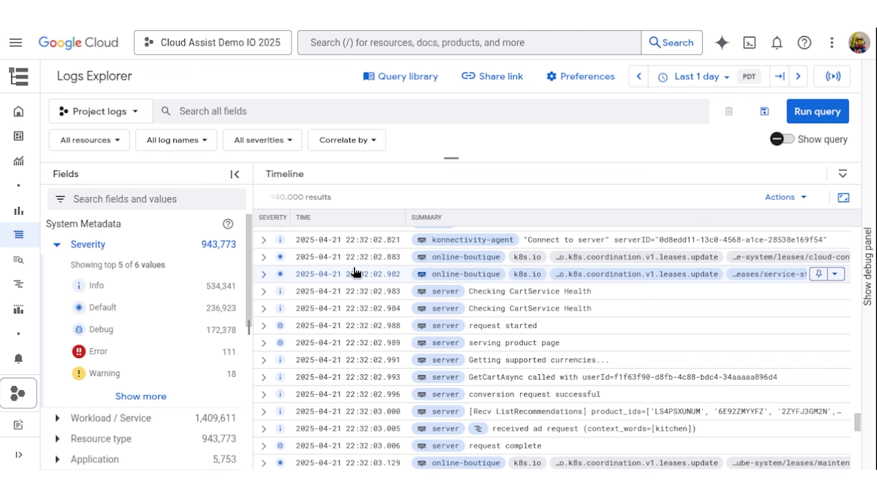
scroll(154, 291, "down", 5)
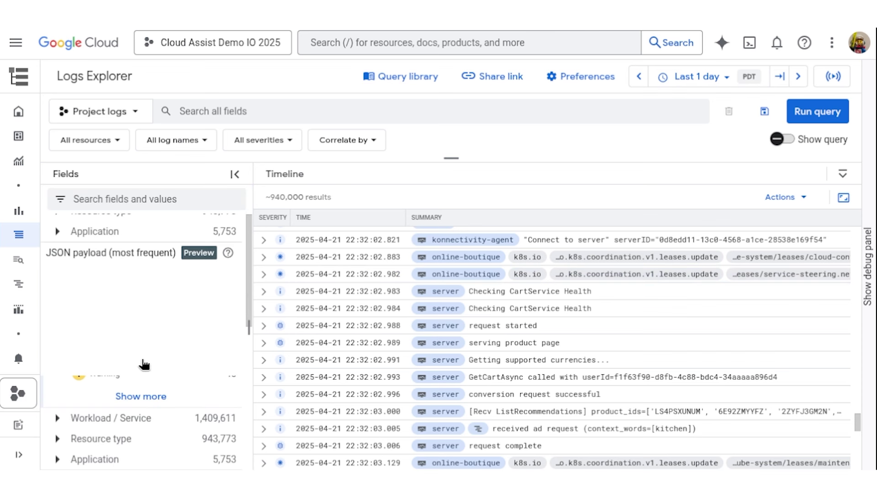
scroll(110, 284, "up", 5)
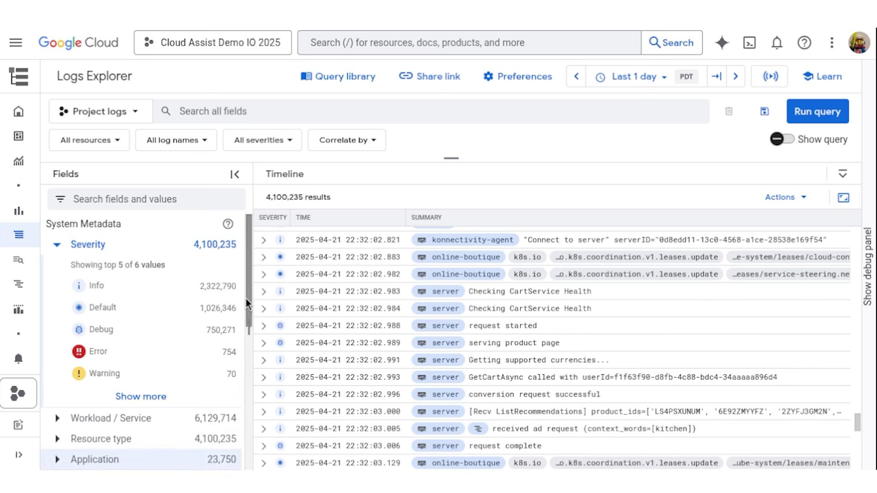
scroll(250, 320, "down", 2)
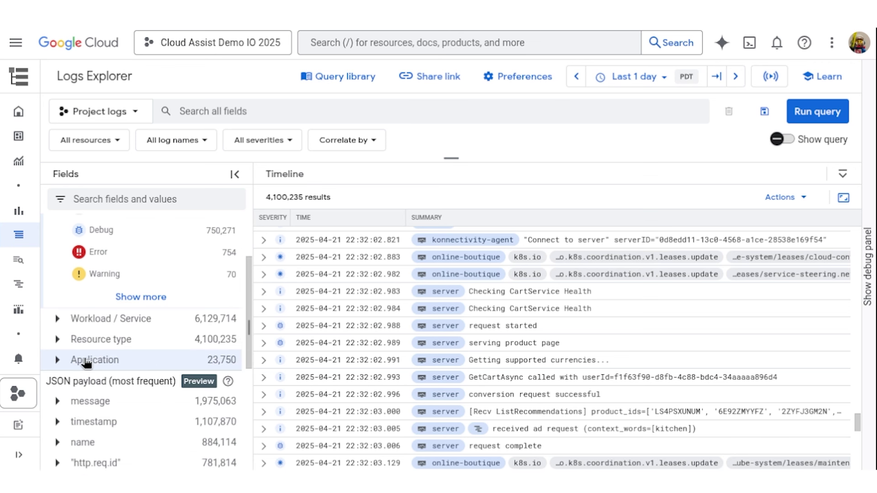
left_click(62, 362)
left_click(91, 401)
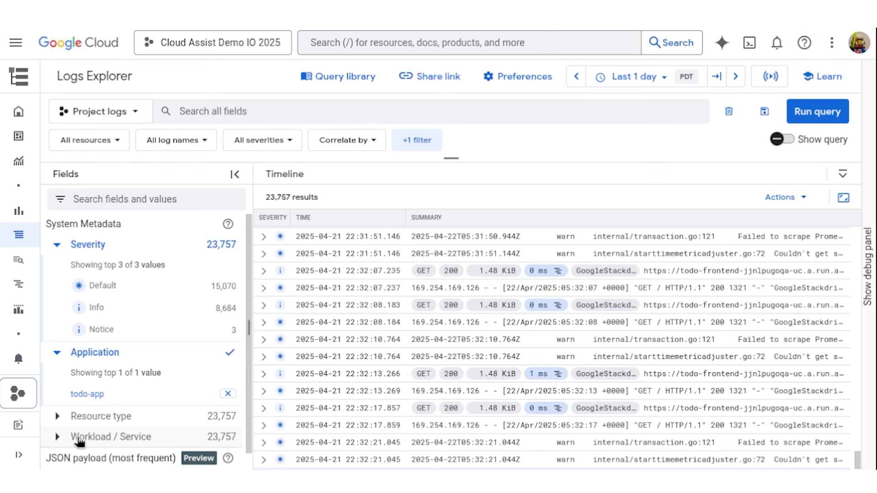
Narrow the todo-app logs to the todo-frontend workload/service.
left_click(58, 437)
scroll(137, 402, "down", 3)
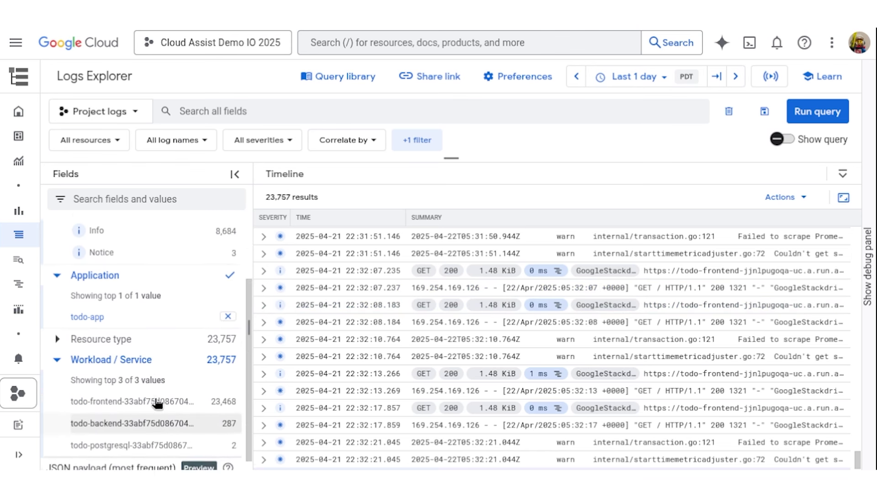
scroll(158, 403, "up", 3)
scroll(168, 348, "down", 2)
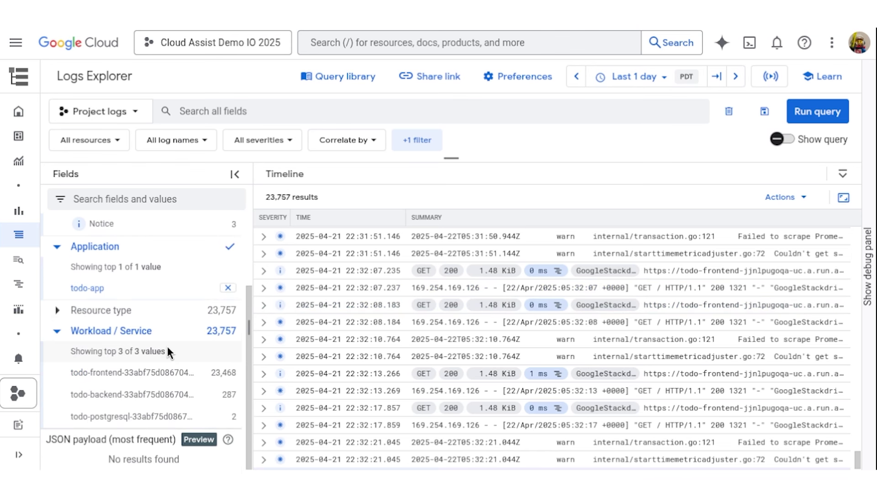
left_click(163, 377)
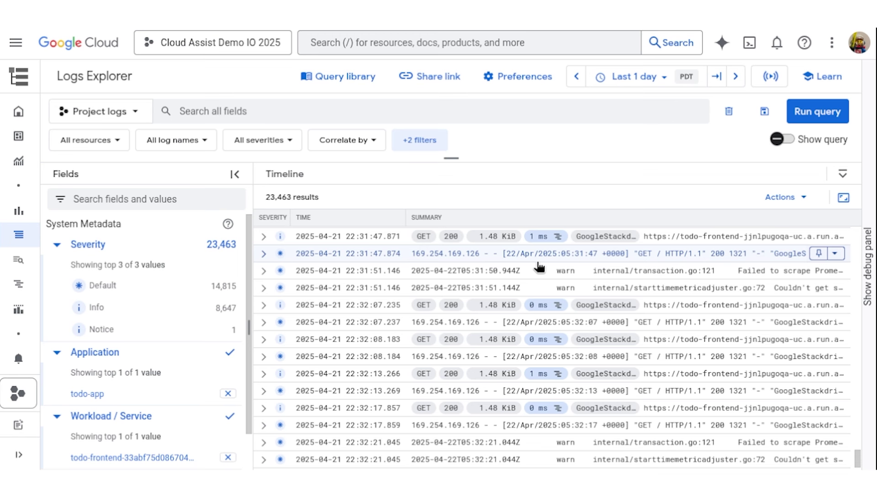
Inspect the todo-frontend log entry from 22:31:47.874 in the enlarged results view, and collapse the entry.
left_click(264, 253)
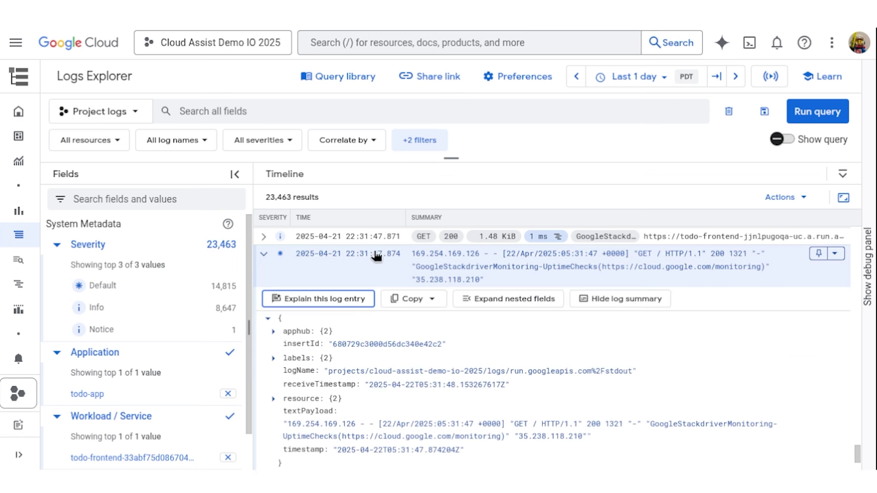
left_click(843, 197)
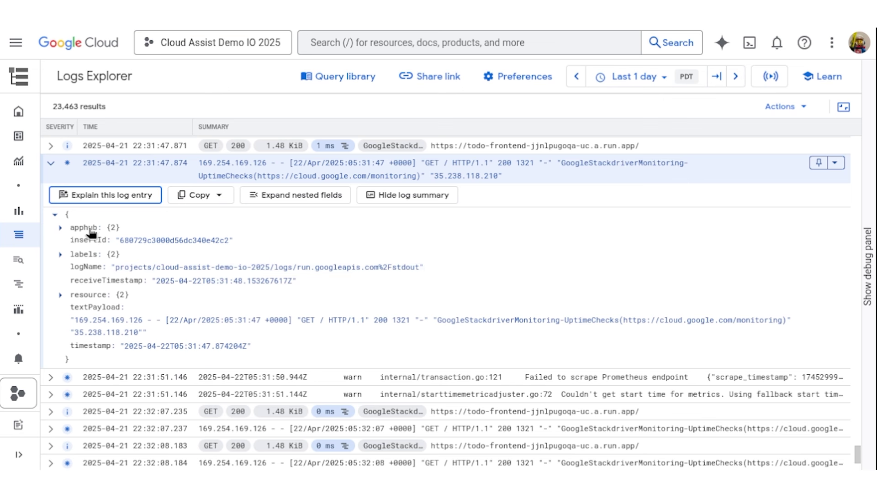
left_click(50, 165)
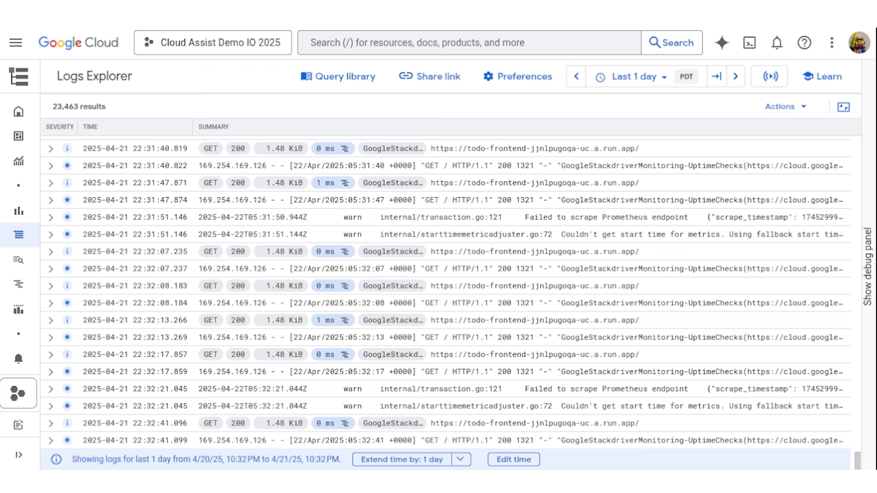
Ask Gemini Cloud Assist "95th percentile Cloud Run request latency over the last 5 hours for service "todo-frontend"".
left_click(724, 44)
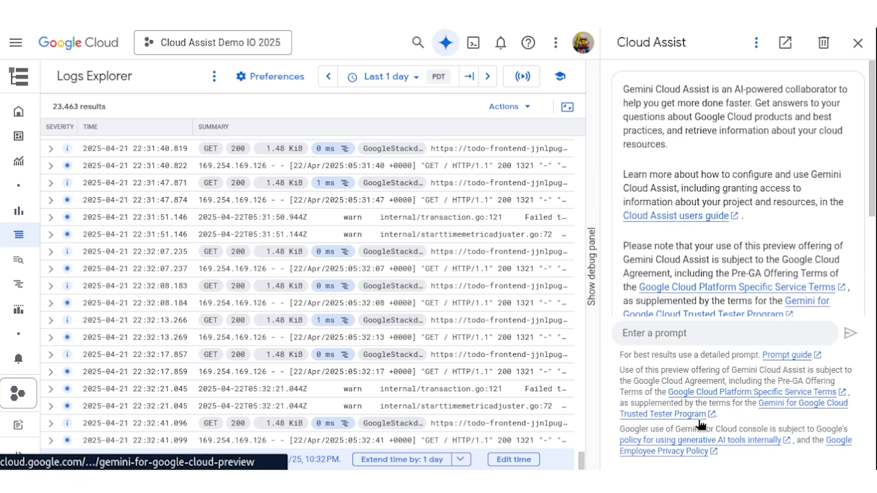
left_click(707, 327)
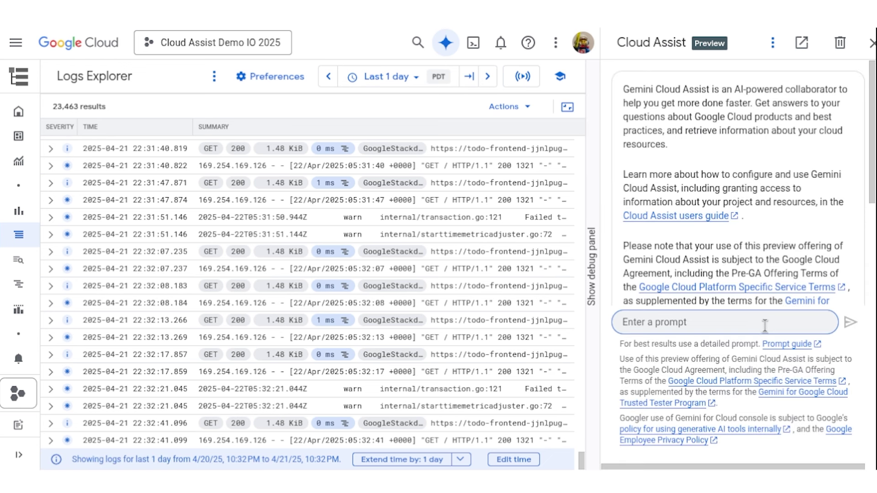
type("95th percentile Cloud Run request latency over the last 5 hours for service \"todo-frontend\"")
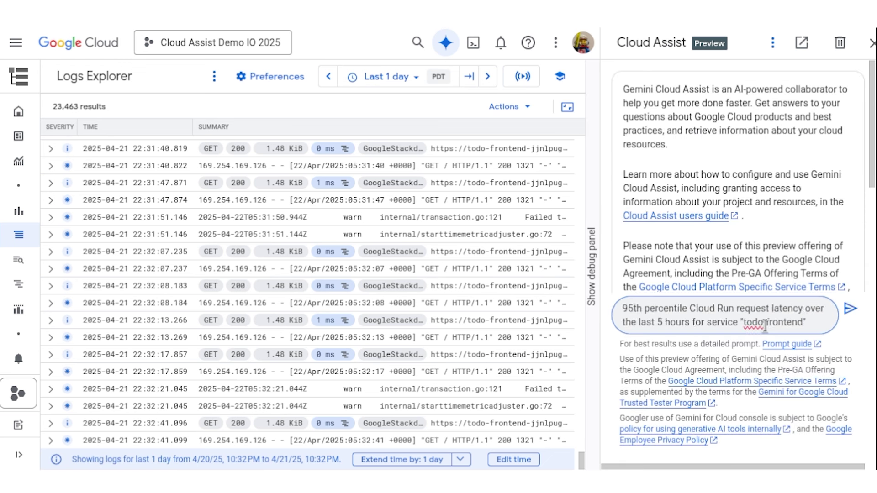
key("Return")
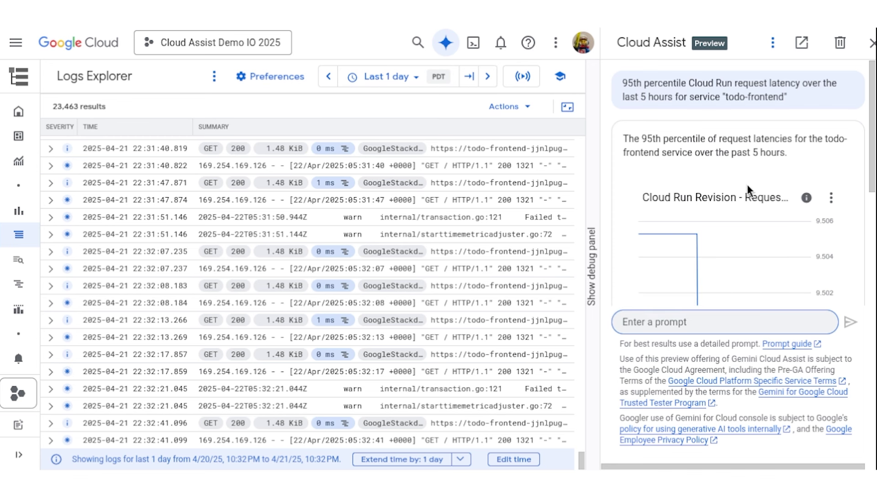
Review the request latency chart in Cloud Assist's answer and open it in Metrics explorer.
scroll(747, 185, "down", 3)
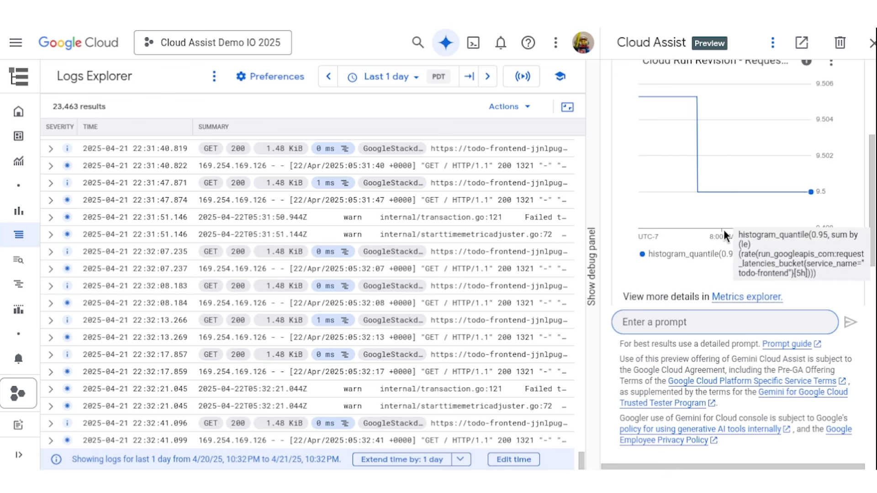
scroll(686, 183, "up", 3)
scroll(686, 199, "down", 5)
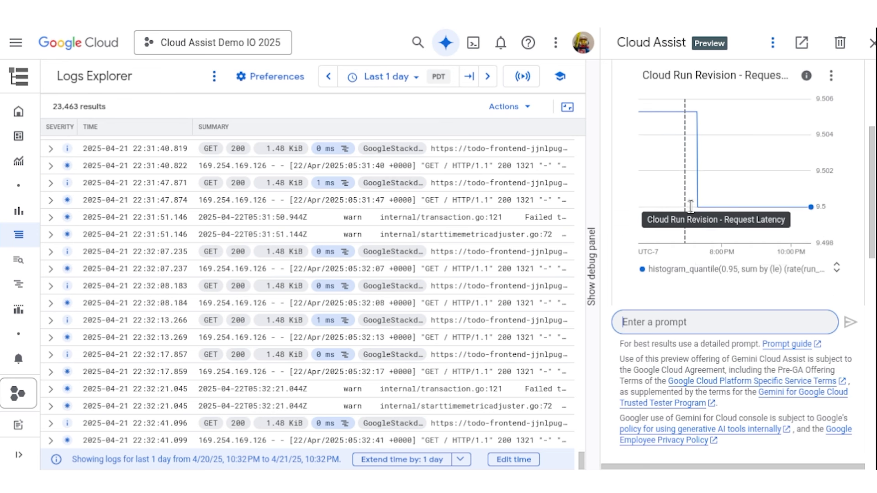
left_click(750, 232)
left_click(739, 266)
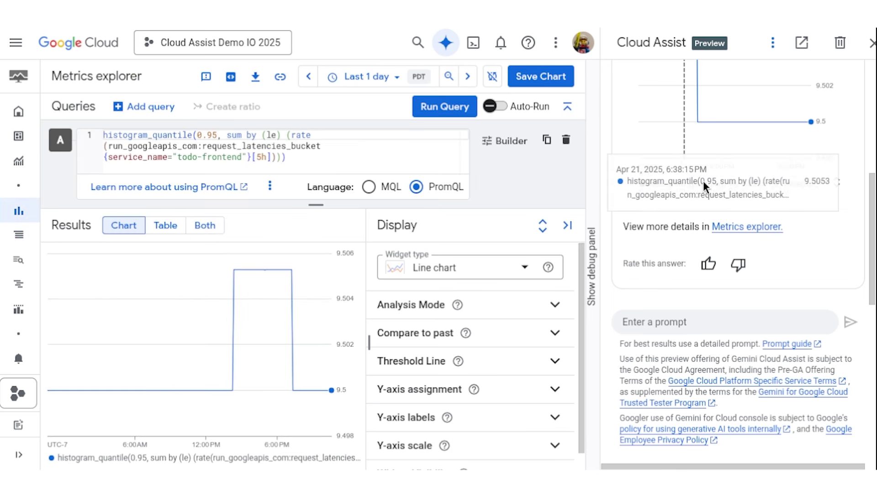
Ask Cloud Assist "Show me the requests per second for Cloud Run service named "todo-frontend" over the past 5 hours".
left_click(664, 322)
type("Show me the requests per second for Cloud Run service named \"todo-frontend\" over the past 5 hours")
key("Return")
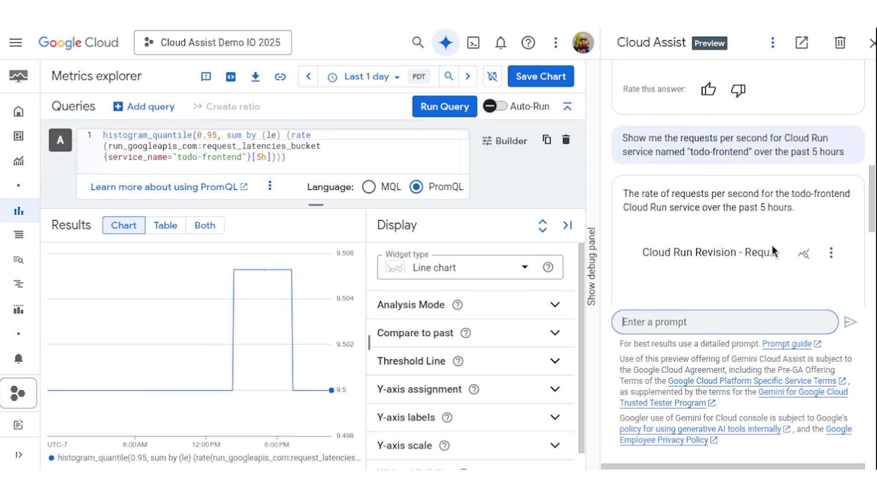
Examine the requests-per-second chart in the answer and open its details in Metrics explorer.
scroll(771, 245, "down", 3)
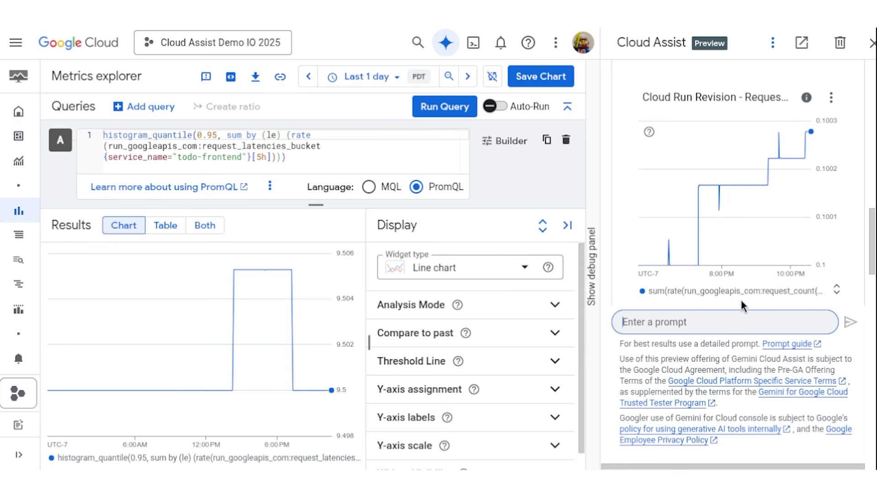
scroll(770, 350, "down", 2)
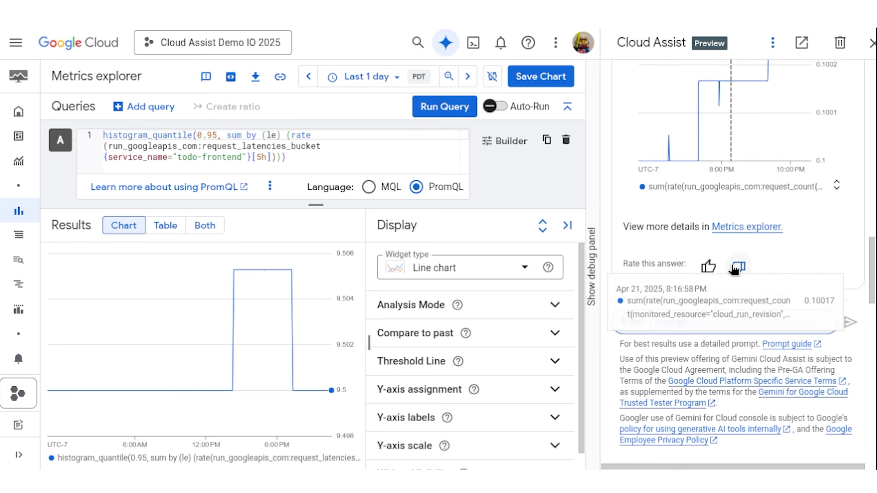
left_click(736, 226)
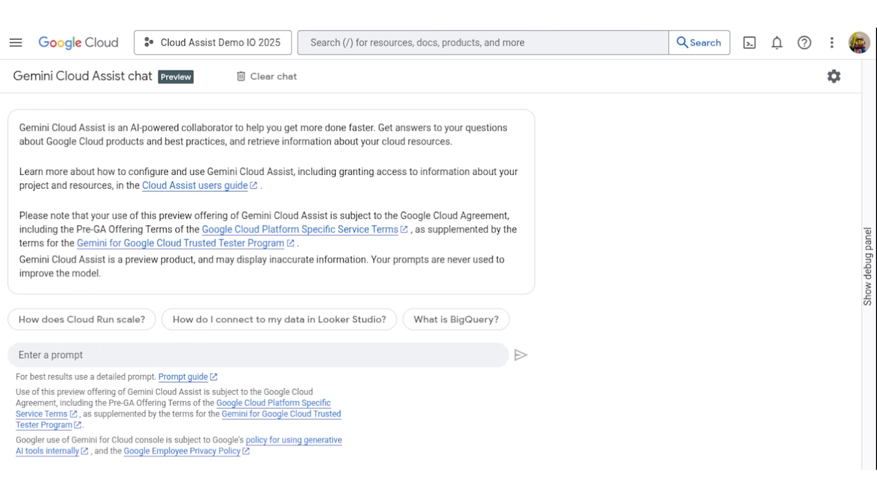
Ask the full-page Gemini Cloud Assist chat "List all Posrgres database that I have".
left_click(52, 355)
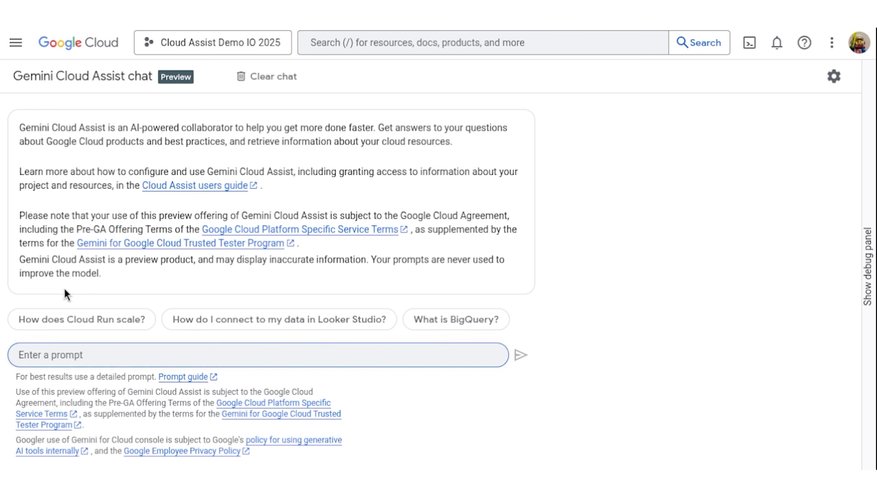
left_click(82, 356)
type("List all Posrgres database that I have")
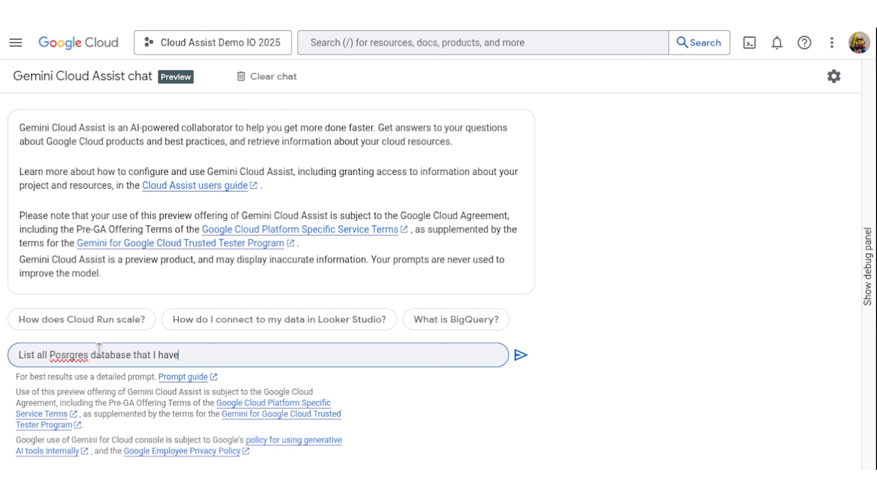
key("Return")
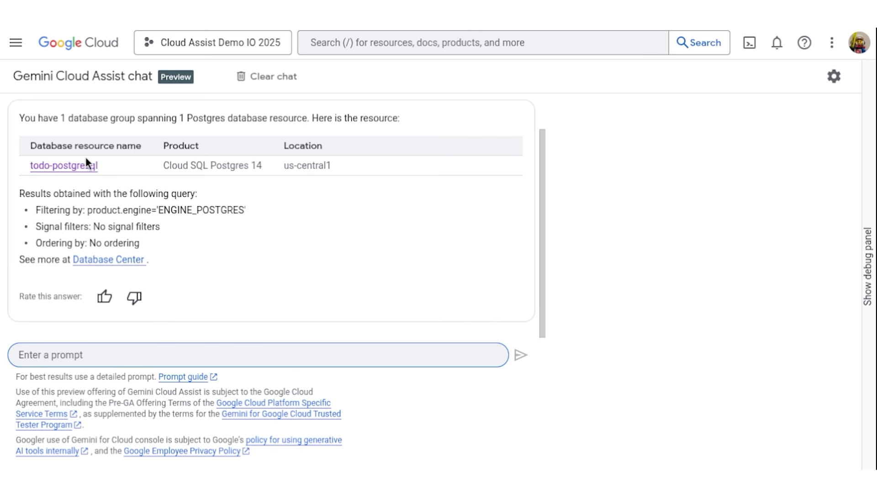
Open the todo-postgresql database instance from the answer and go to its Query insights page.
left_click(77, 167)
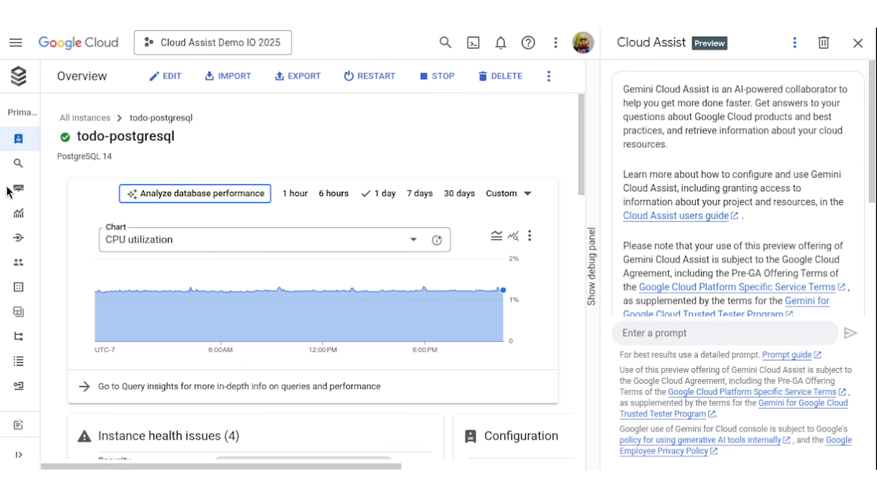
mouse_move(2, 193)
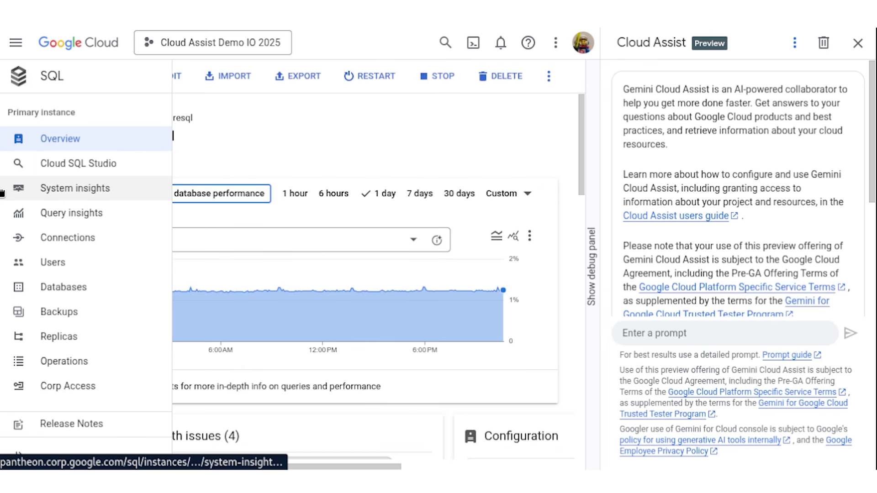
left_click(84, 215)
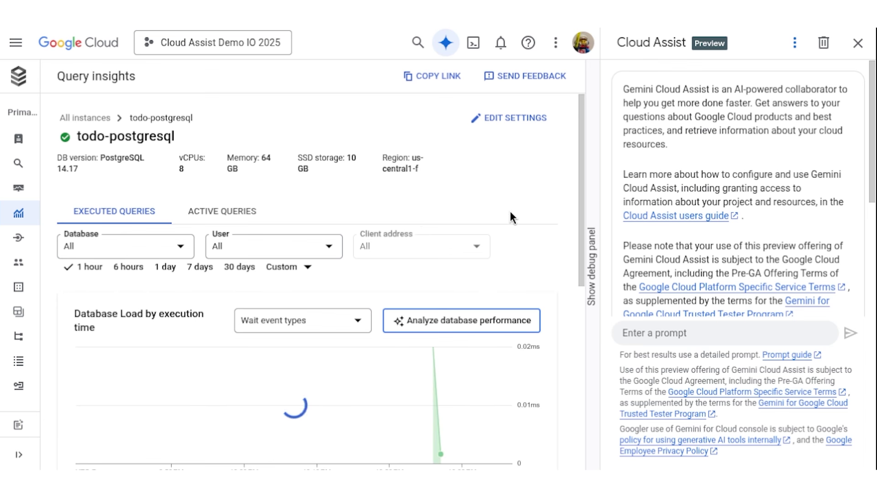
Run Analyze database performance on todo-postgresql from Query insights and review the historical data analysis and recommendations.
scroll(505, 212, "down", 5)
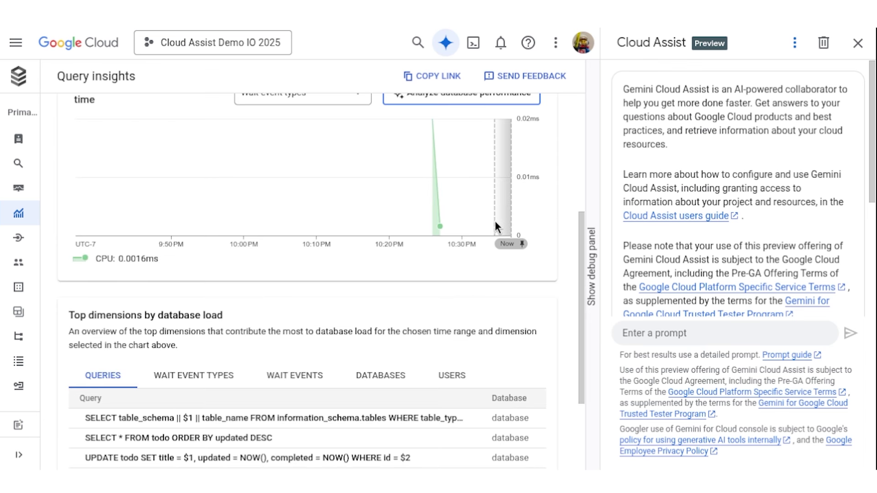
scroll(487, 251, "up", 3)
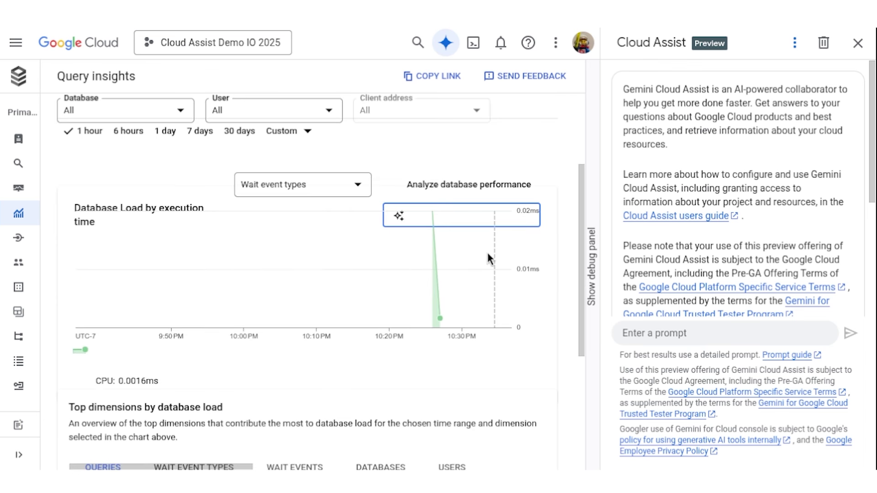
left_click(449, 213)
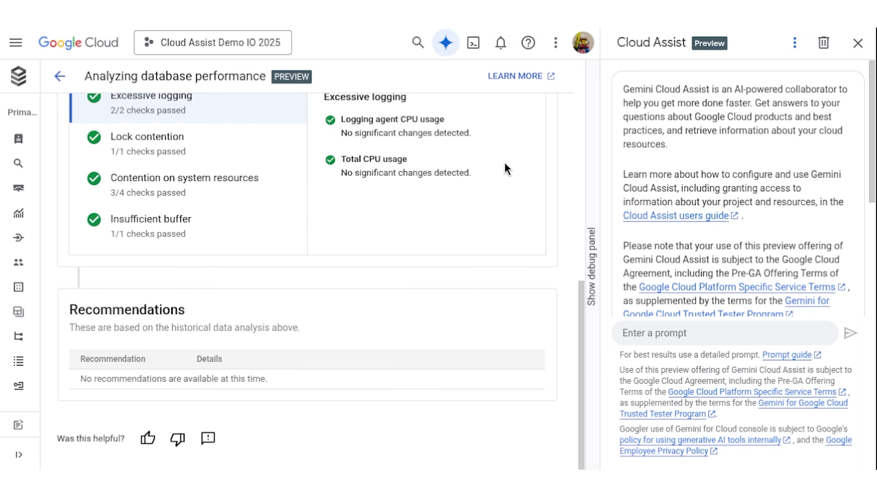
scroll(504, 163, "up", 3)
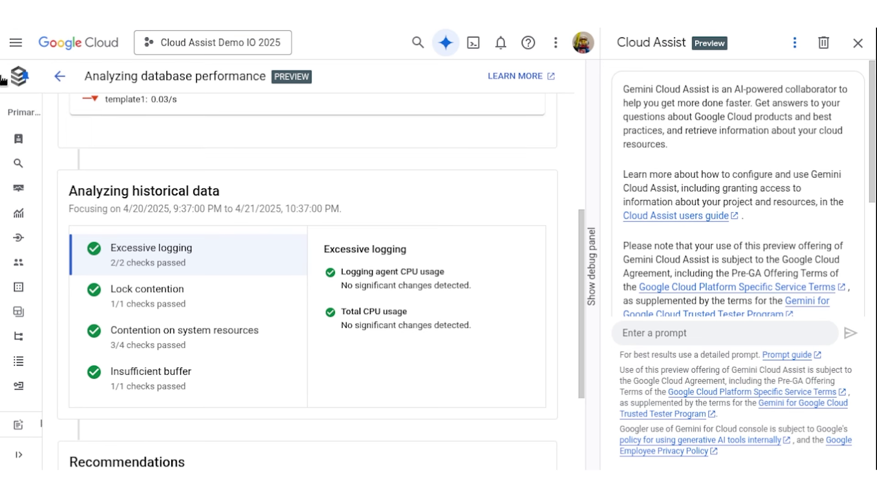
Open the Cloud overview Recommendations page and examine the full list of recommendations for the project.
left_click(14, 44)
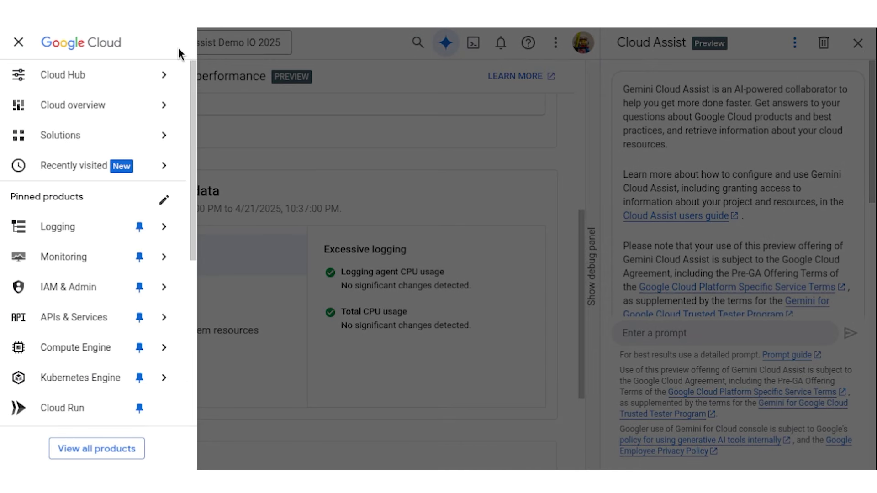
mouse_move(113, 110)
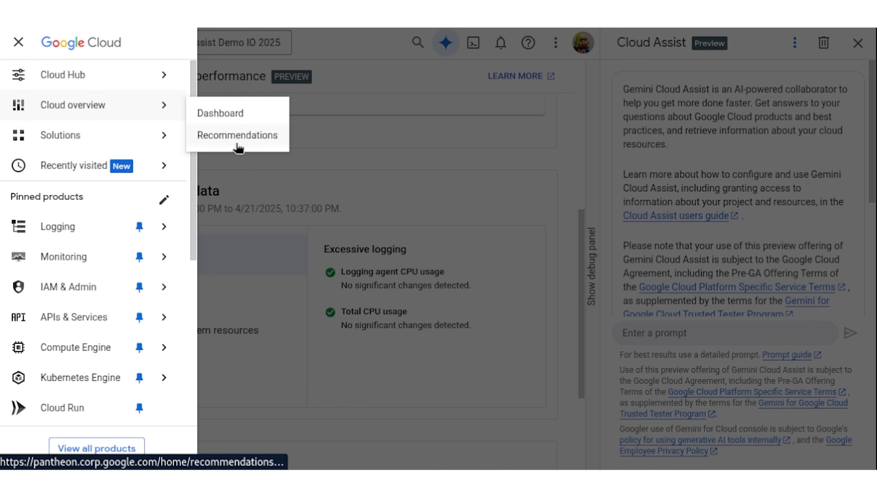
left_click(235, 140)
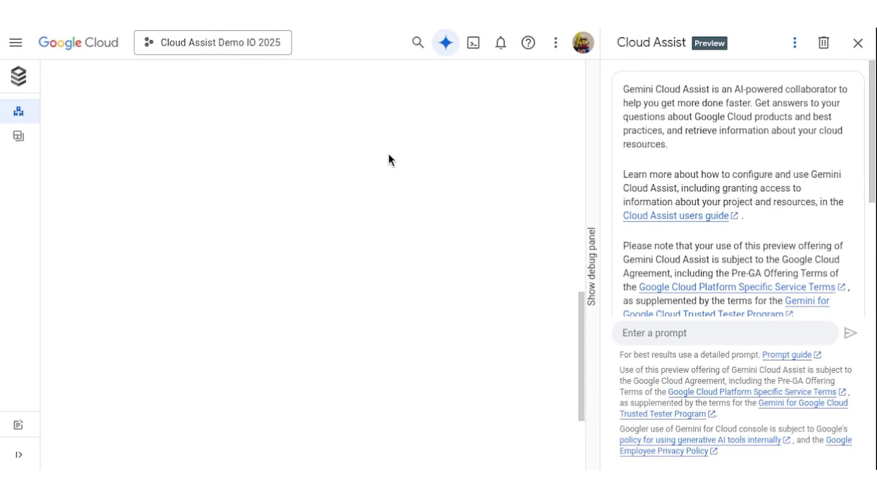
left_click(368, 247)
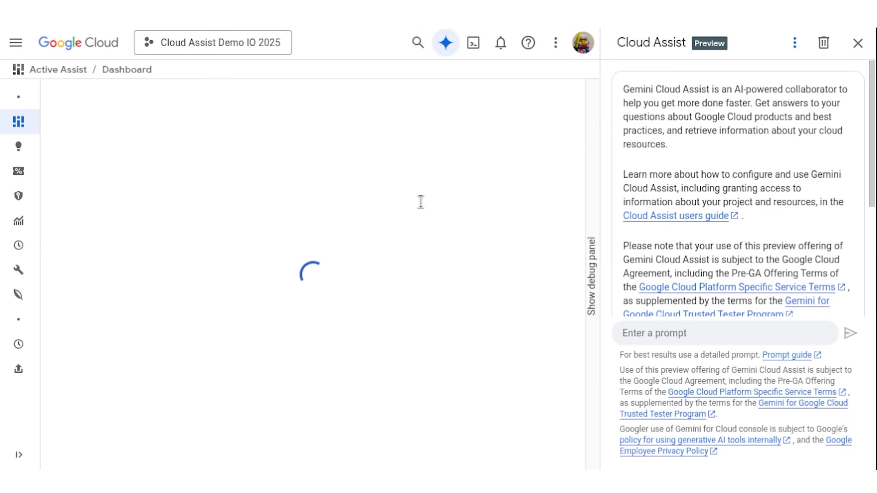
scroll(358, 201, "down", 5)
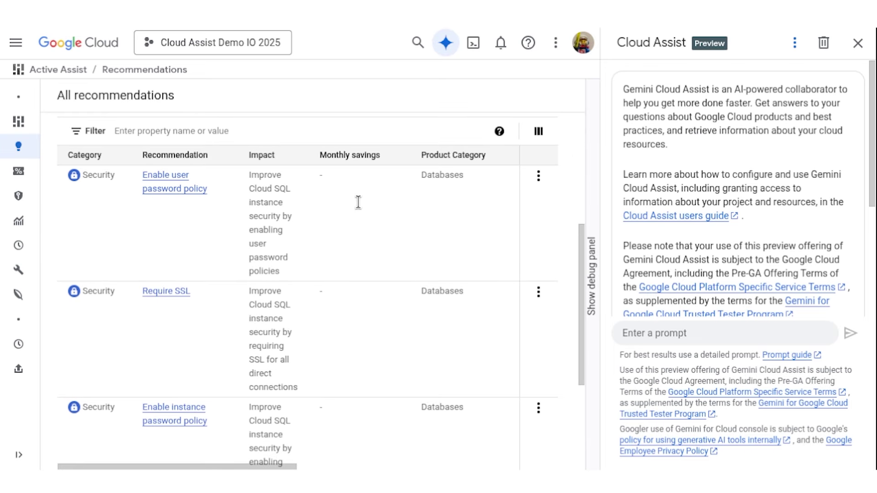
scroll(352, 203, "down", 4)
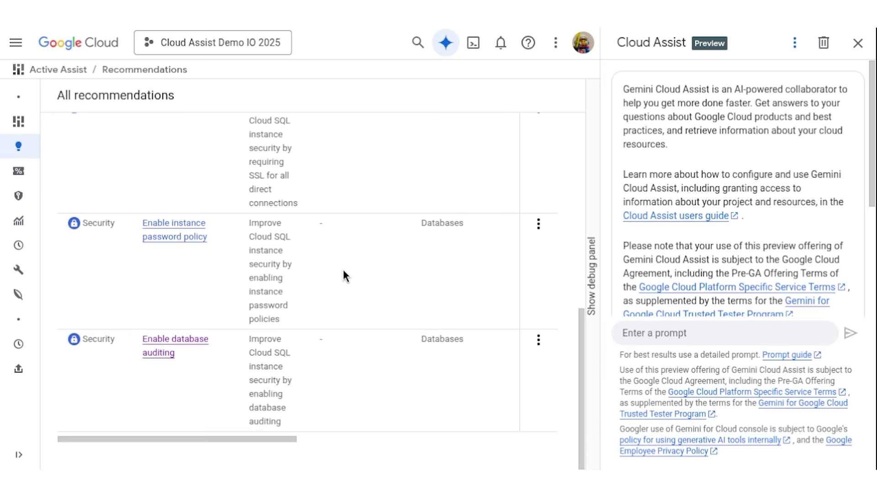
scroll(344, 274, "up", 5)
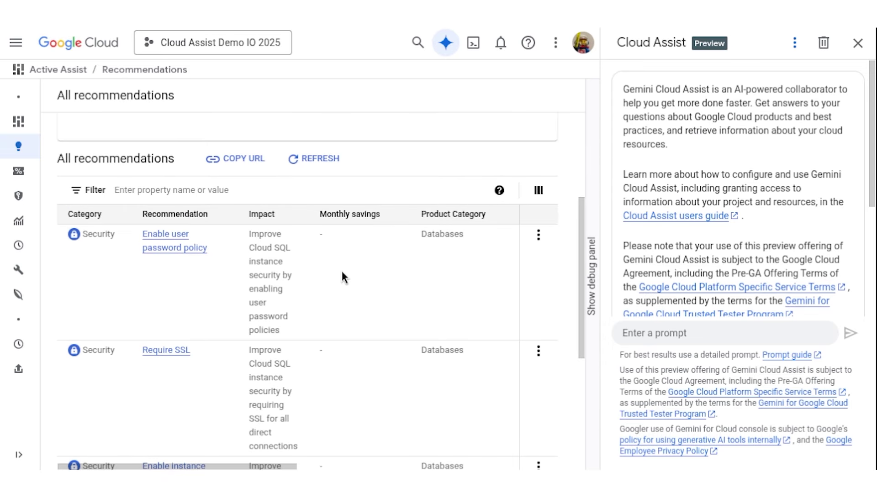
scroll(342, 274, "up", 3)
scroll(397, 240, "down", 3)
scroll(398, 240, "up", 3)
scroll(396, 240, "down", 8)
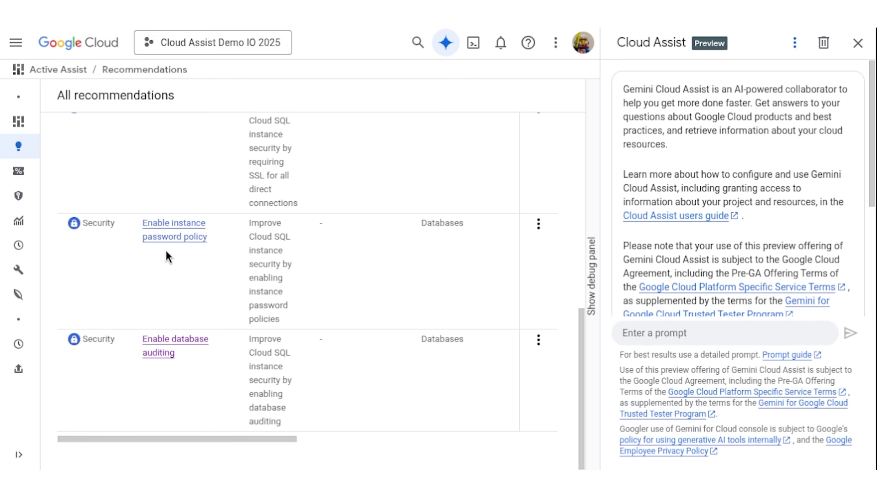
Review the Enable instance password policy recommendation for todo-postgresql, bring up its dismissal confirmation and cancel it.
left_click(169, 236)
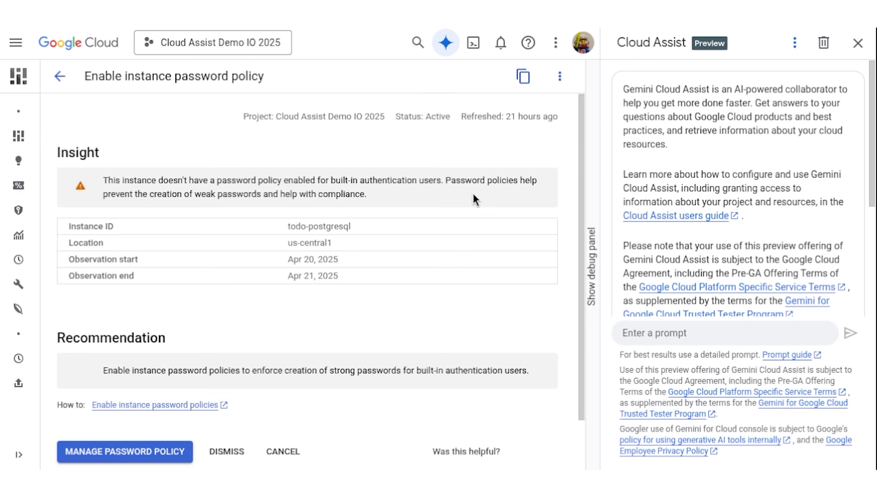
scroll(473, 194, "down", 1)
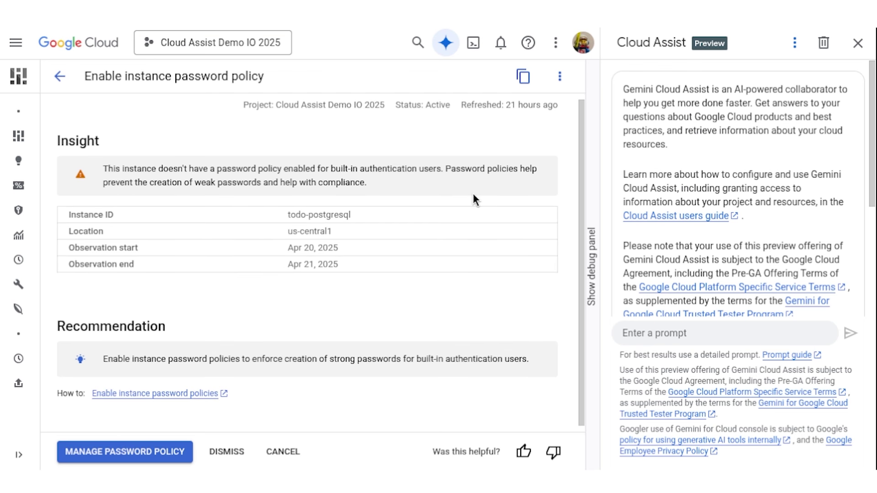
left_click(235, 454)
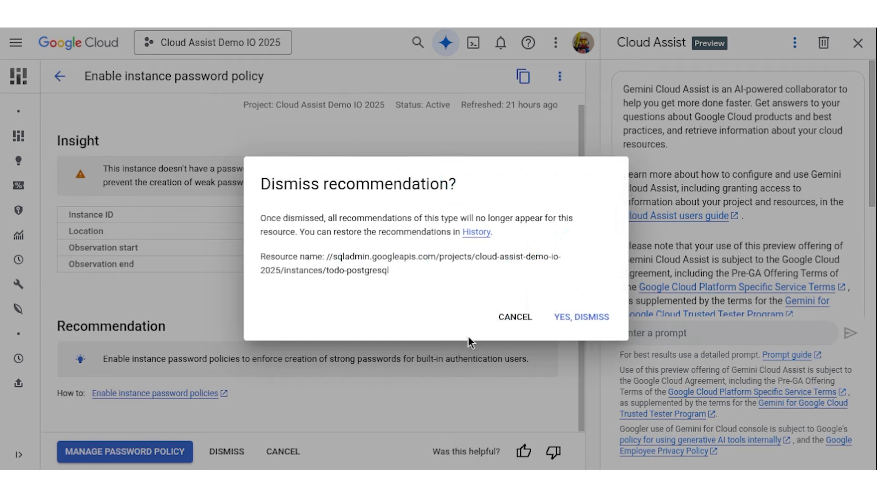
left_click(515, 317)
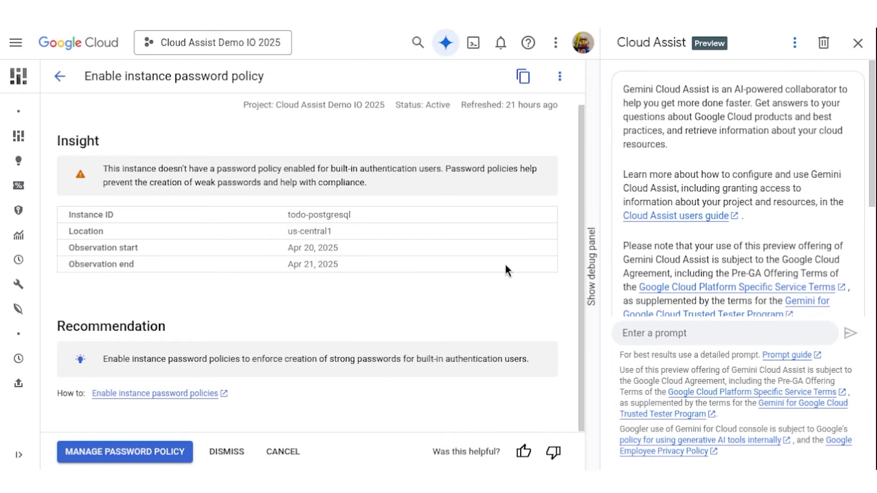
Close the Cloud Assist chat and open the detailed billing charges from the project's Cloud overview Dashboard.
left_click(857, 43)
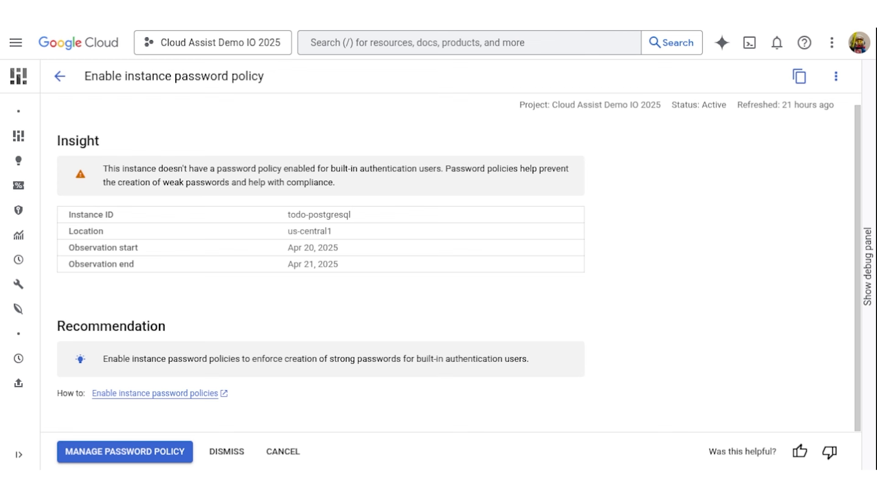
left_click(16, 43)
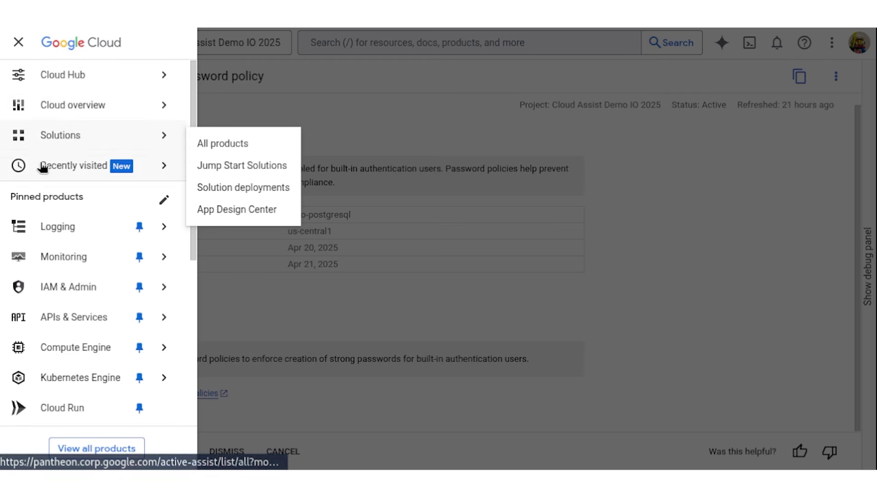
mouse_move(87, 108)
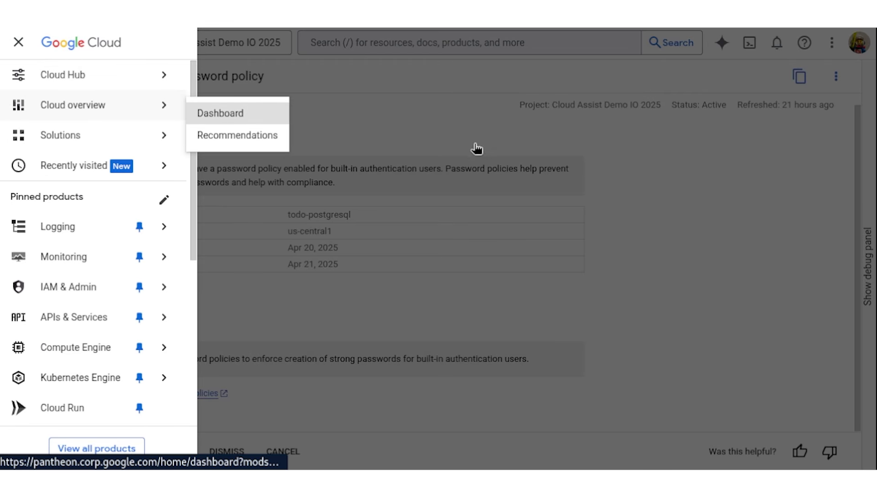
left_click(549, 142)
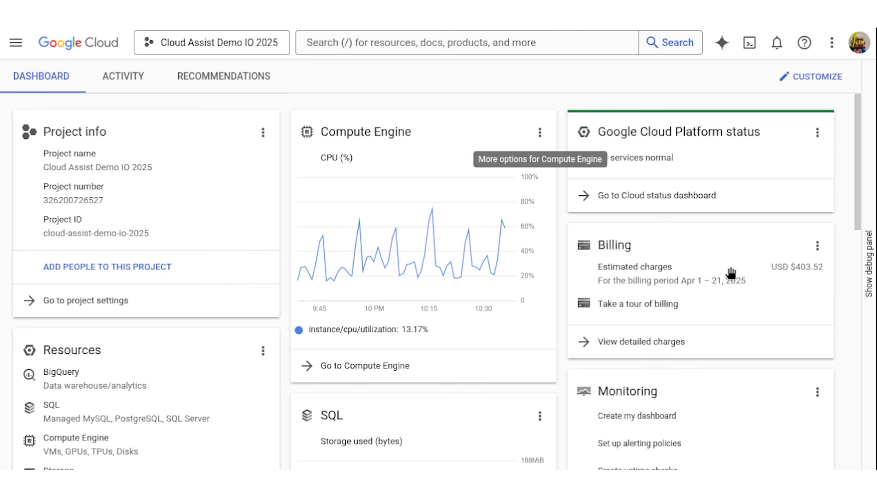
left_click(626, 347)
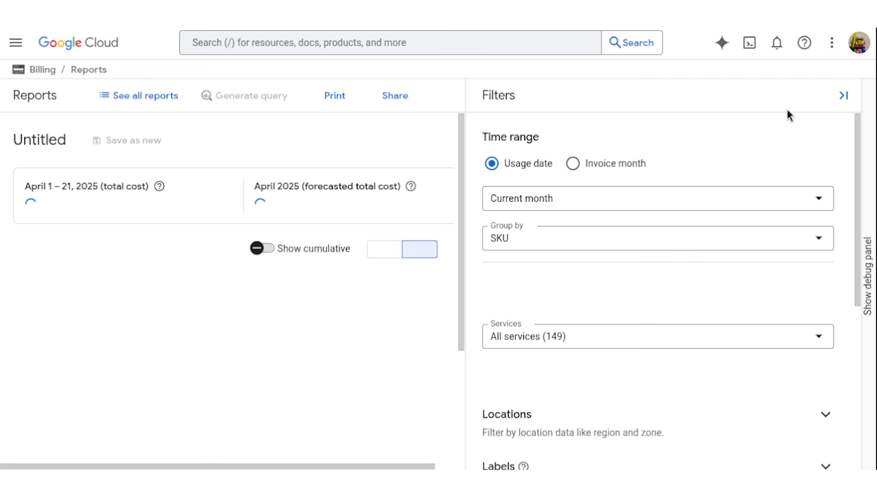
Collapse the report filters and examine the Gemini cost summary, daily cost chart and SKU cost table.
left_click(843, 96)
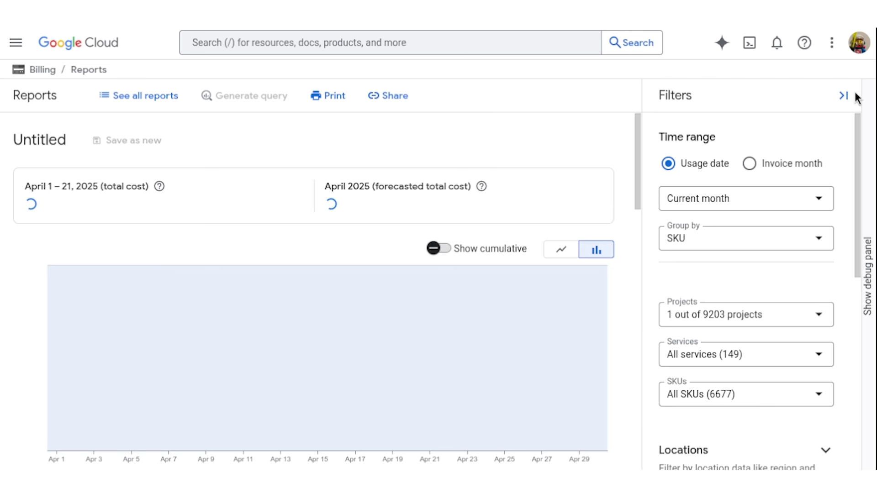
left_click(843, 95)
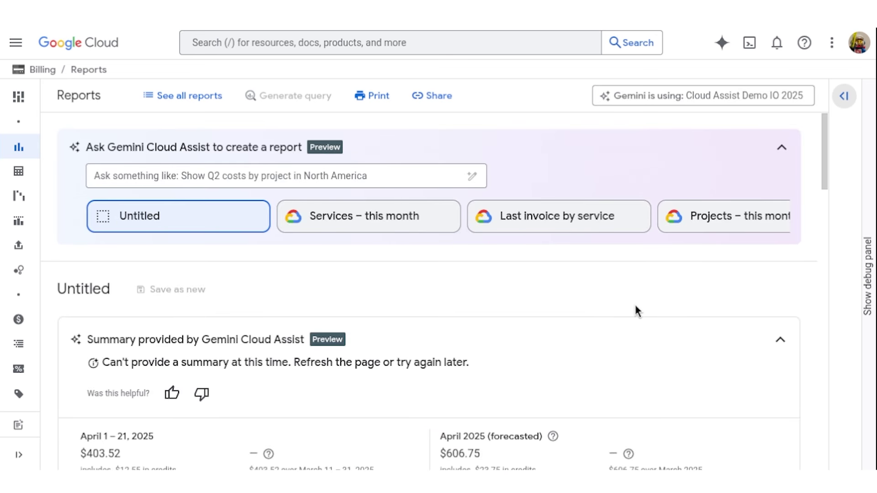
scroll(634, 303, "down", 8)
mouse_move(642, 288)
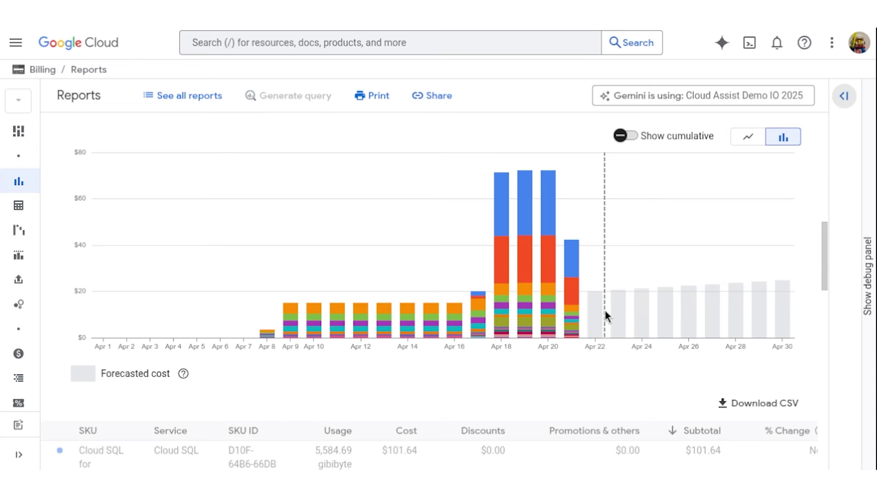
scroll(604, 311, "up", 5)
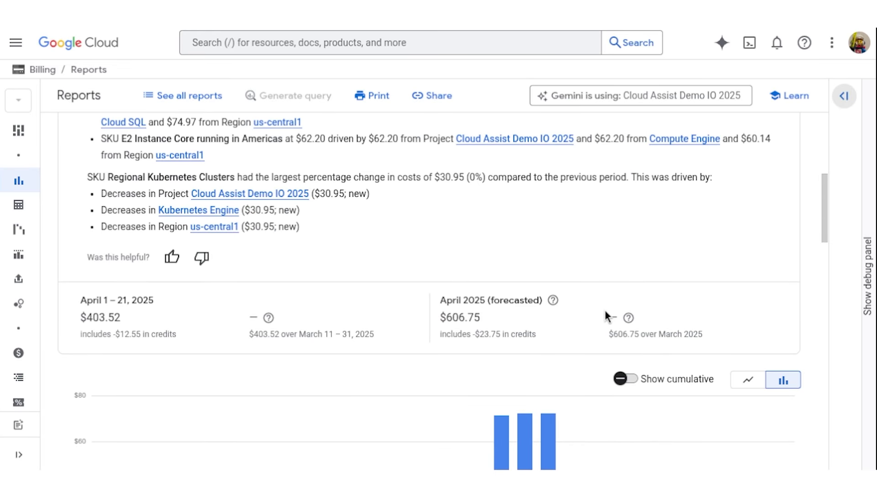
scroll(612, 295, "up", 6)
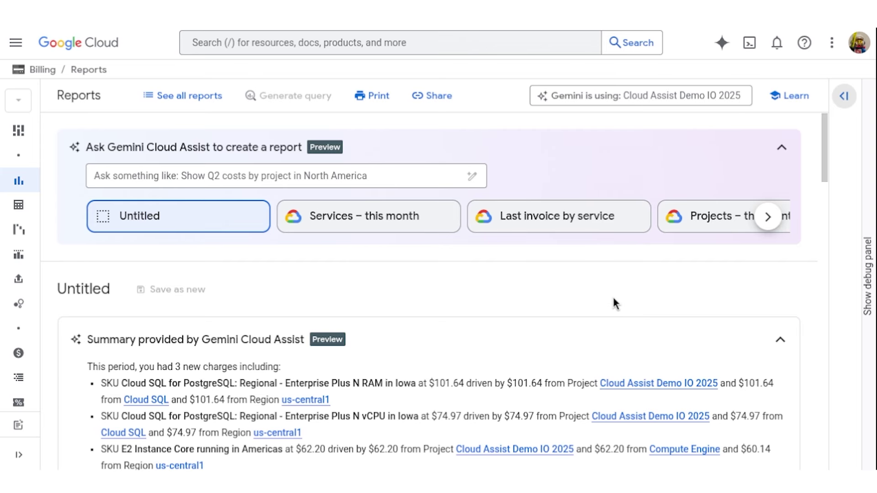
scroll(612, 297, "down", 3)
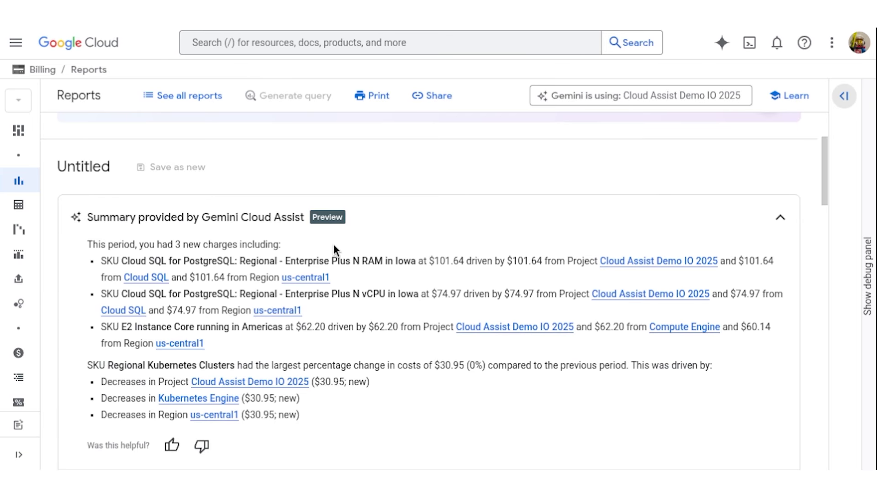
scroll(300, 242, "down", 10)
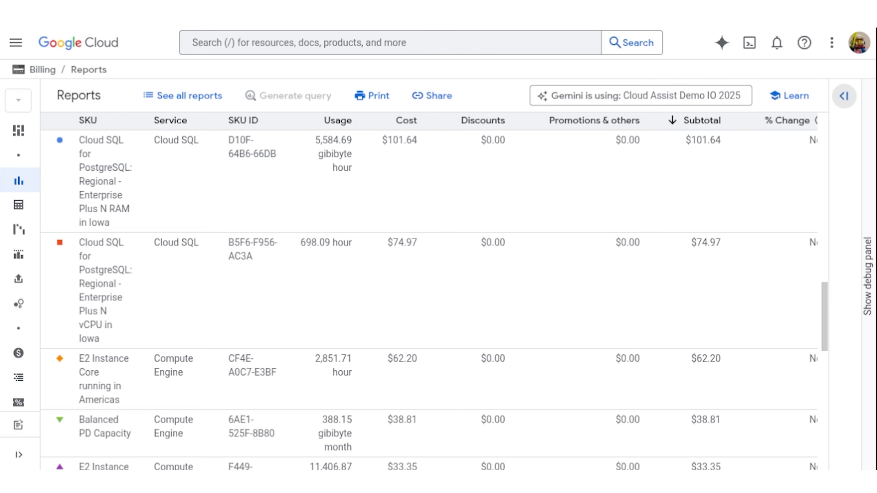
scroll(429, 292, "up", 15)
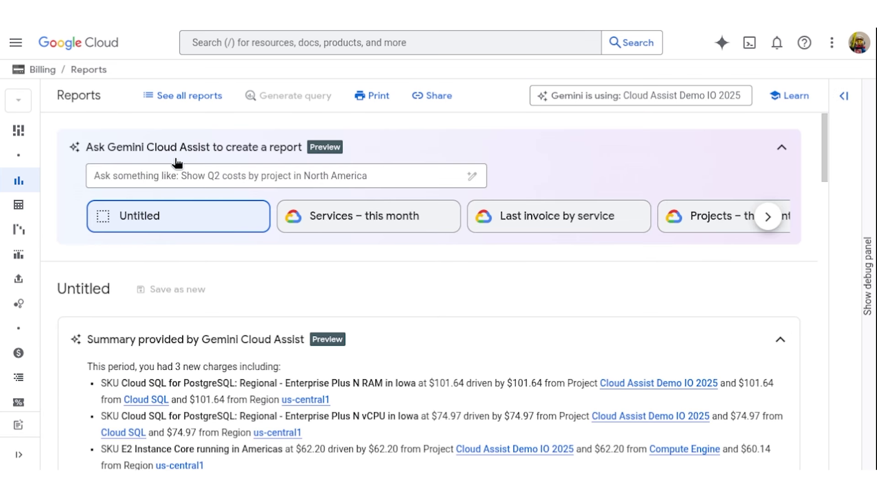
Ask Gemini Cloud Assist to create a billing report with the prompt "Show services daily costs for last 7 days".
left_click(165, 175)
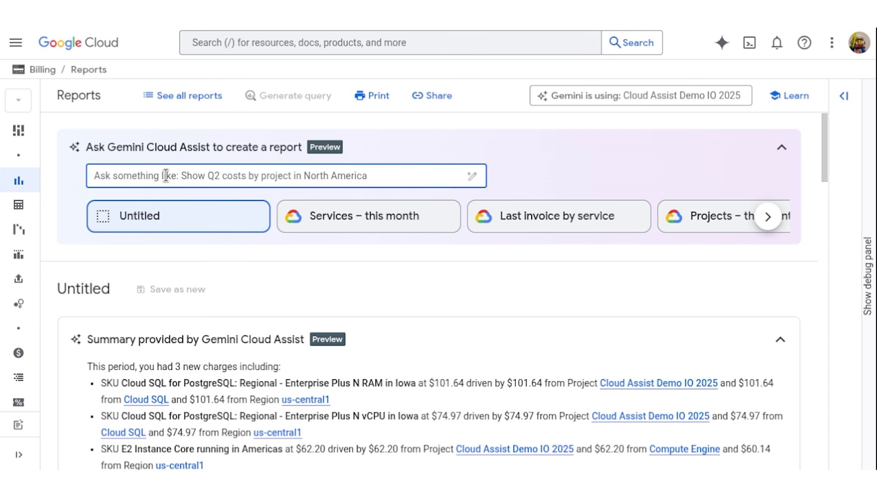
type("Show services daily costs for last 7 days")
key("Return")
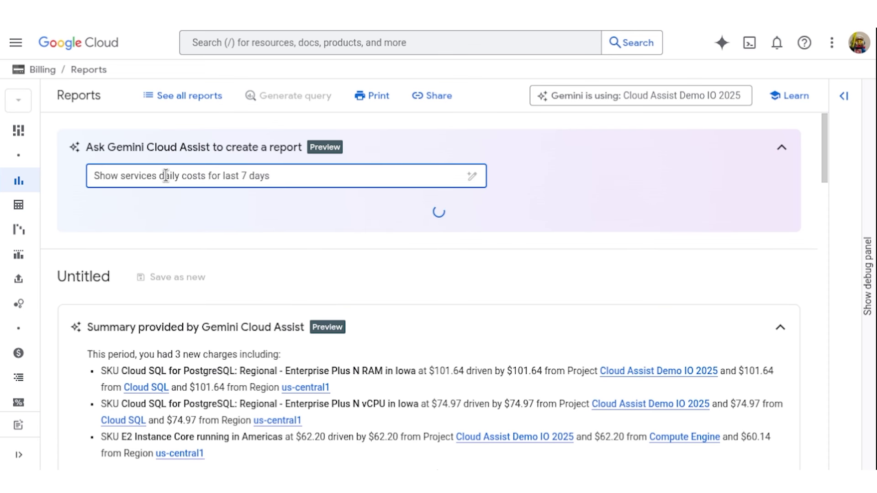